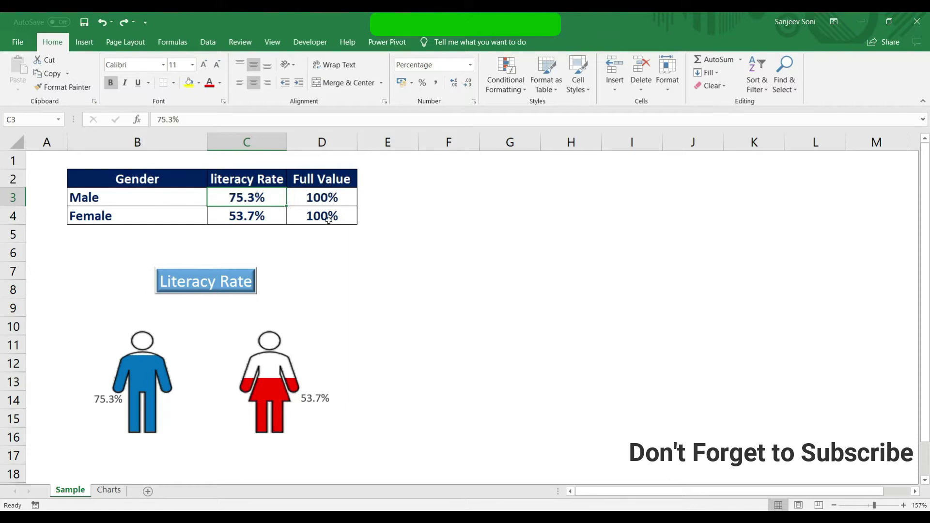
# Step: Set the literacy rate on the Sample sheet to 41% for Male and 68% for Female
pyautogui.click(244, 212)
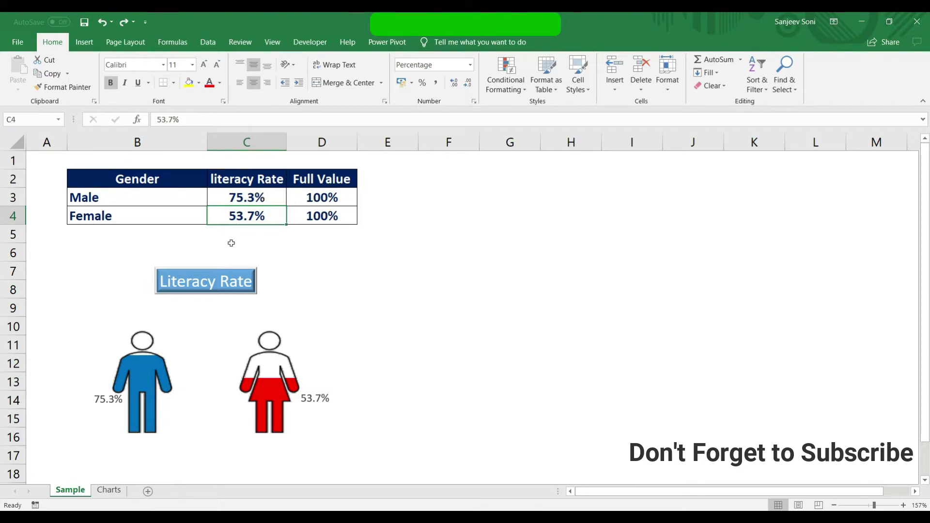
pyautogui.click(260, 197)
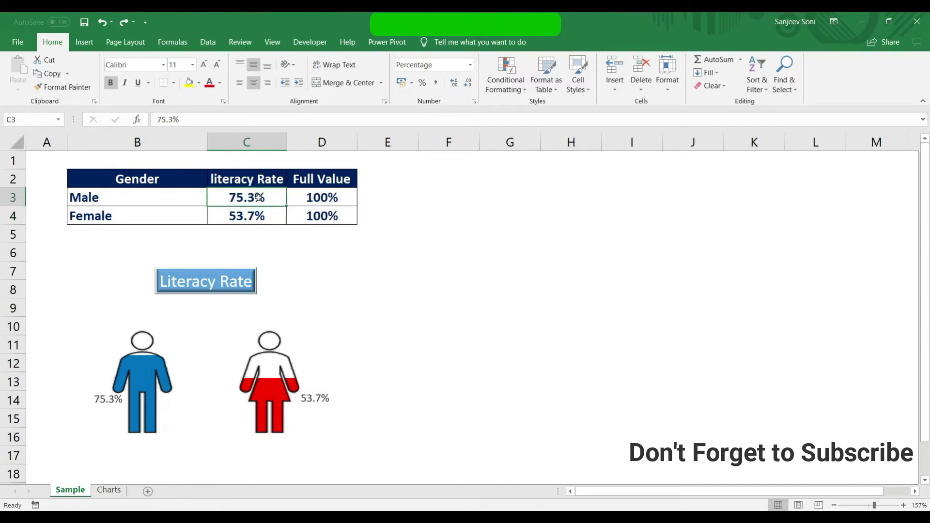
pyautogui.write('41')
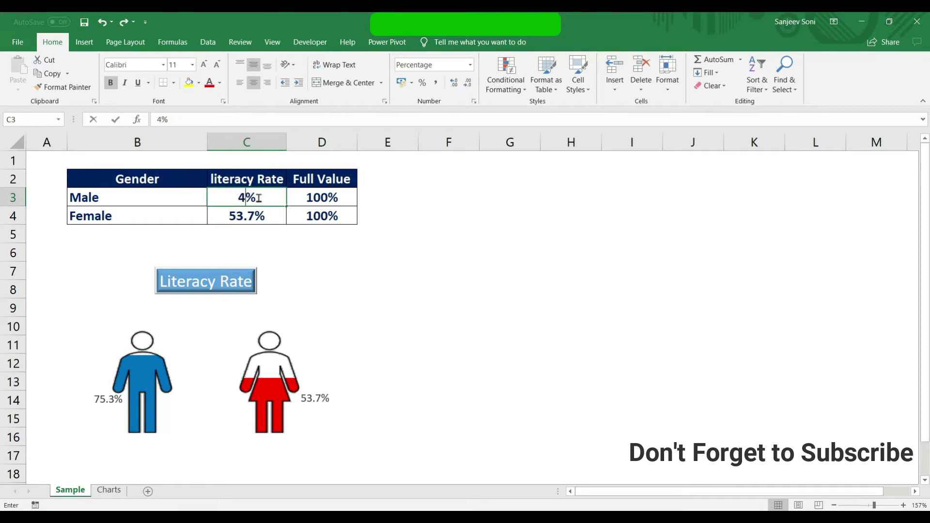
pyautogui.press('Return')
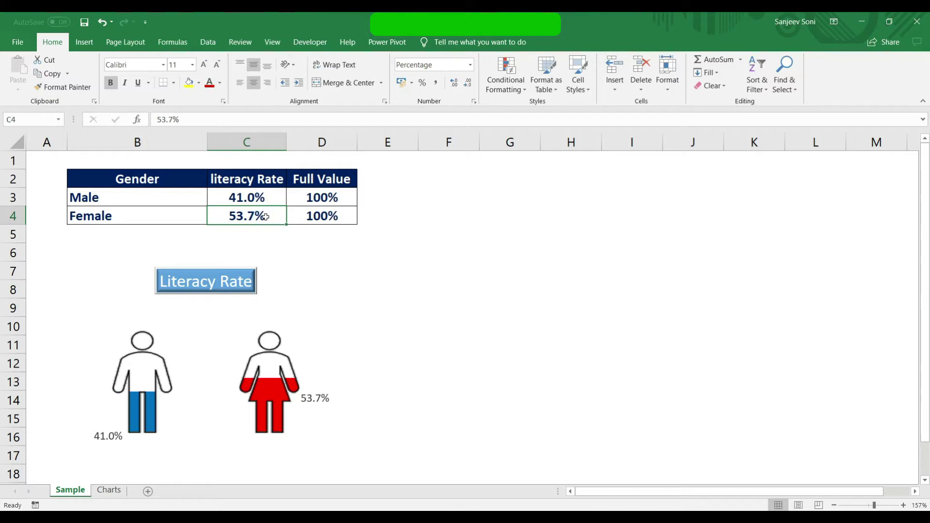
pyautogui.write('68')
pyautogui.press('Return')
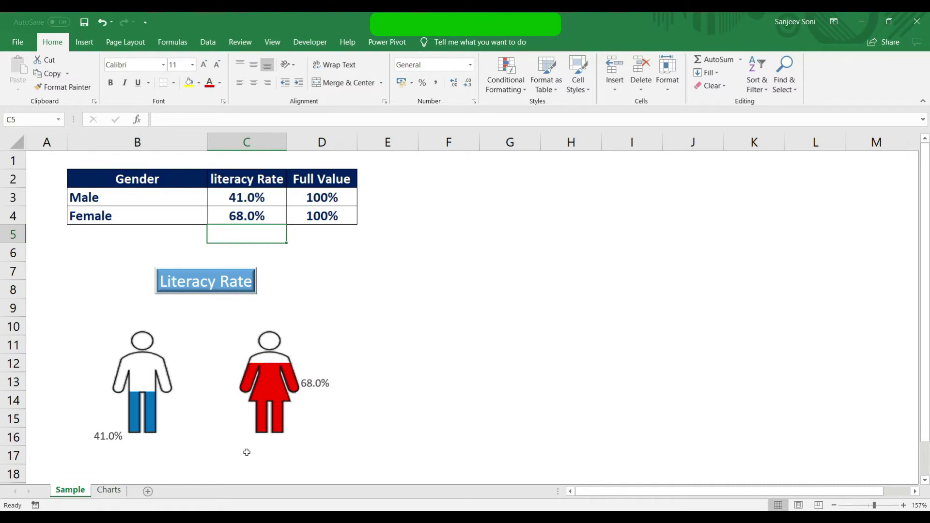
# Step: Switch to the Charts sheet and look over the Male row's literacy rate and full value
pyautogui.click(115, 494)
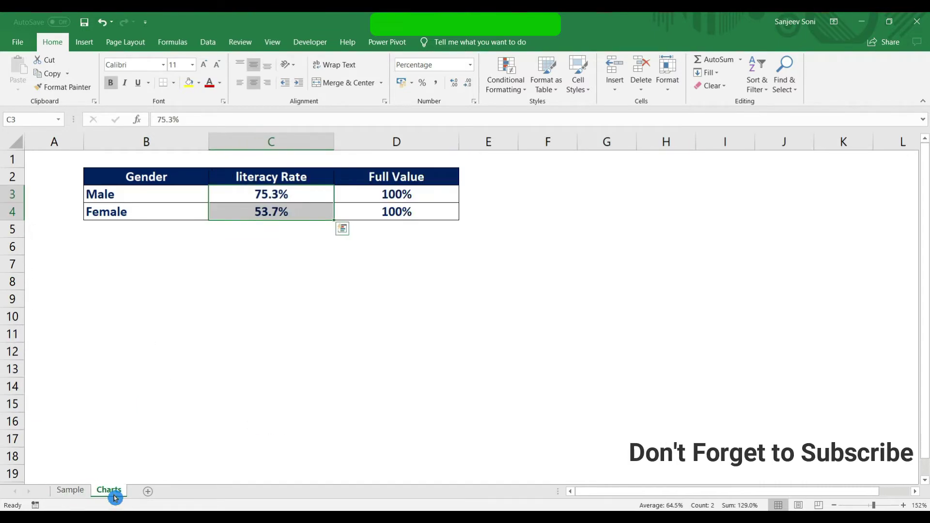
pyautogui.click(374, 289)
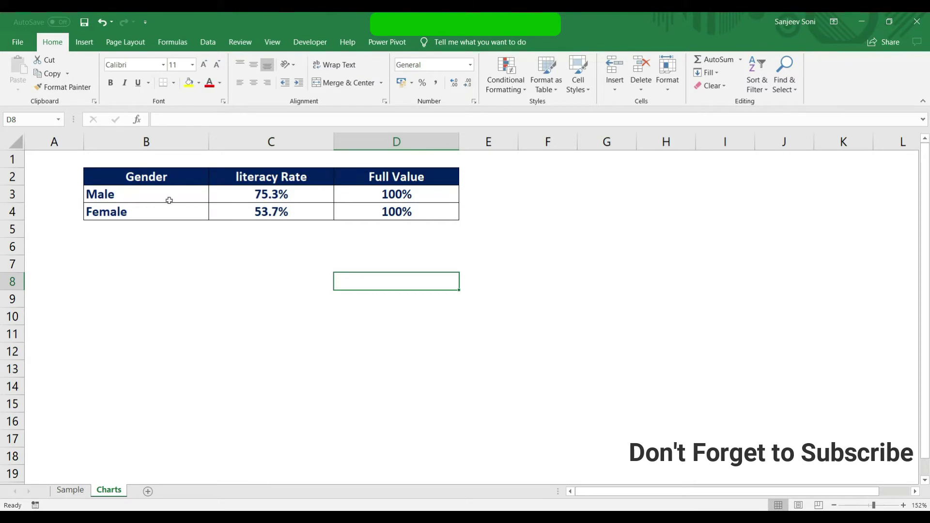
pyautogui.click(169, 200)
pyautogui.click(276, 199)
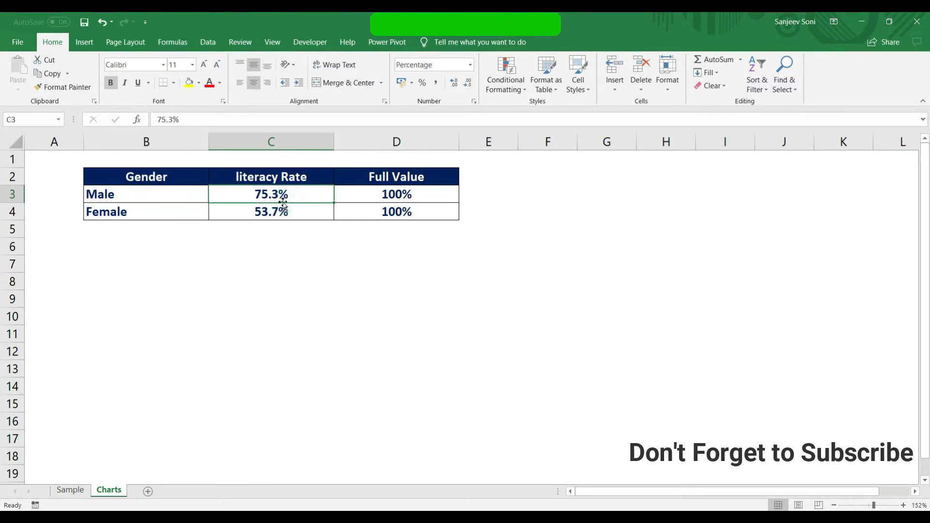
pyautogui.click(445, 194)
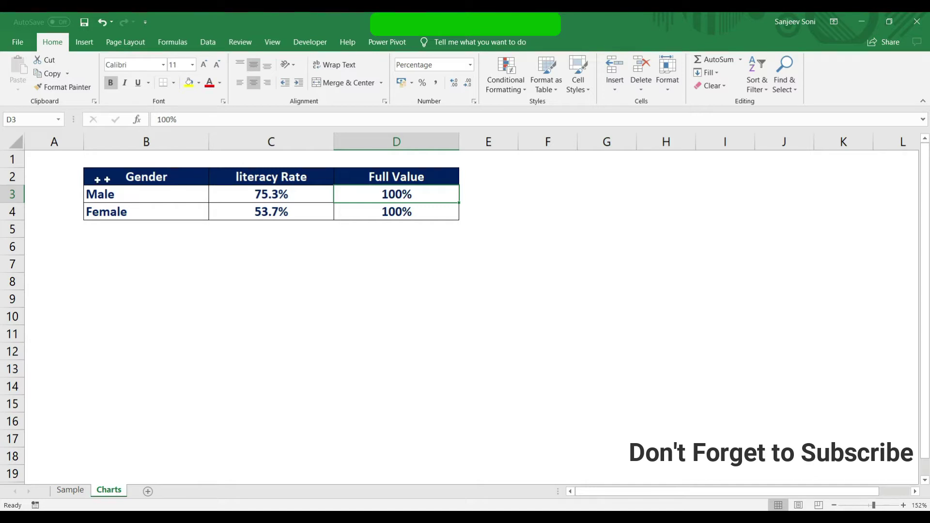
# Step: Insert a 2-D clustered column chart from the table B2:D4 and shrink it to clear the table
pyautogui.moveTo(135, 177); pyautogui.dragTo(397, 212)
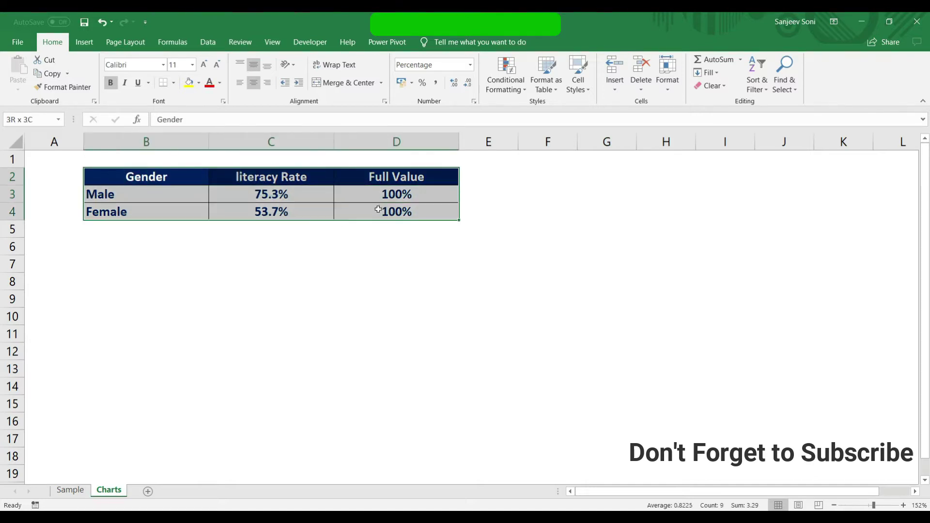
pyautogui.click(84, 42)
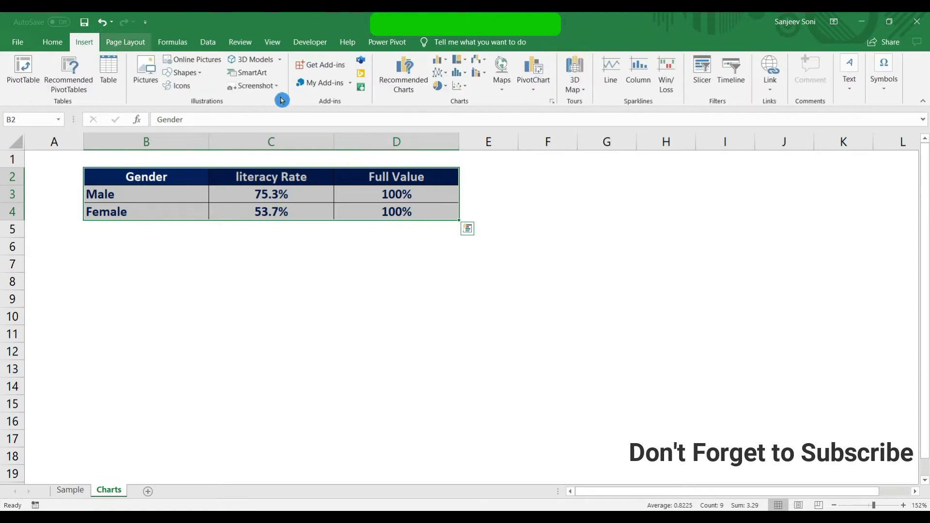
pyautogui.click(444, 65)
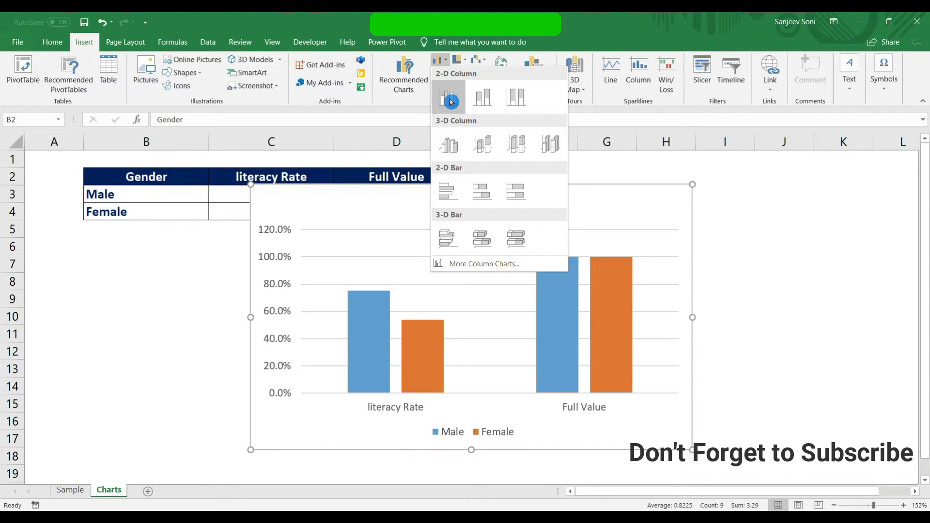
pyautogui.click(450, 102)
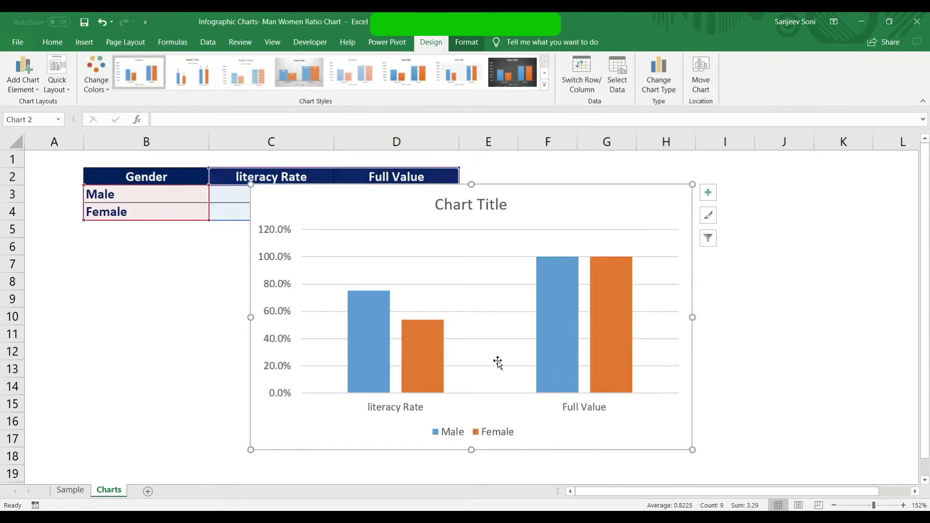
pyautogui.moveTo(693, 184); pyautogui.dragTo(583, 267)
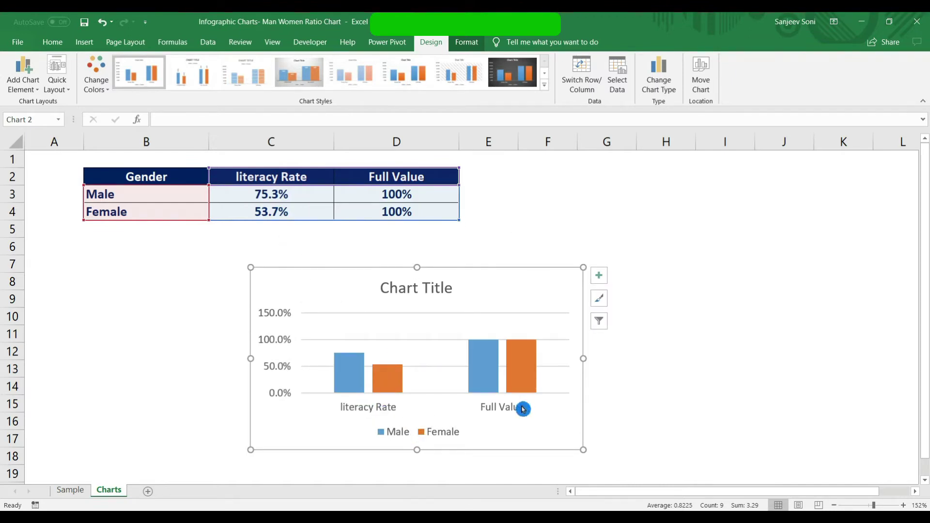
# Step: Switch the chart's rows and columns in its data source so Male and Female become the categories
pyautogui.rightClick(443, 332)
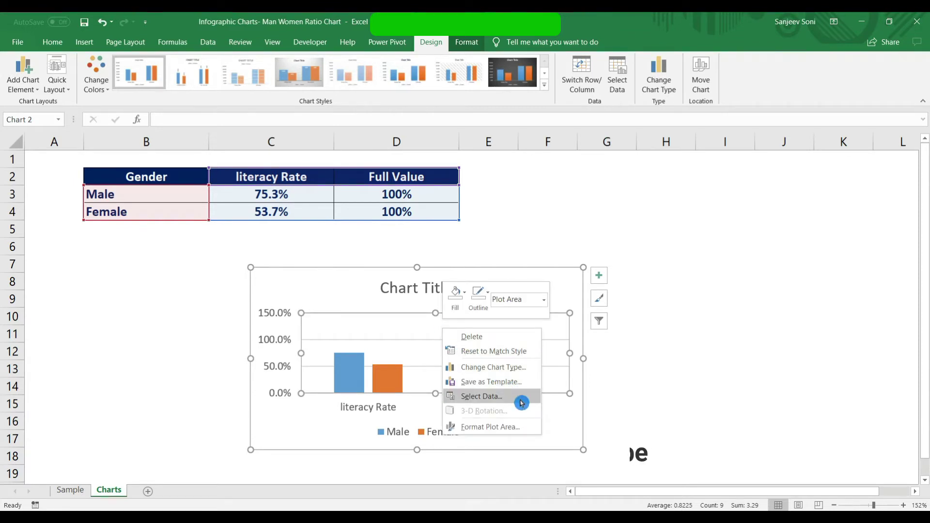
pyautogui.click(522, 402)
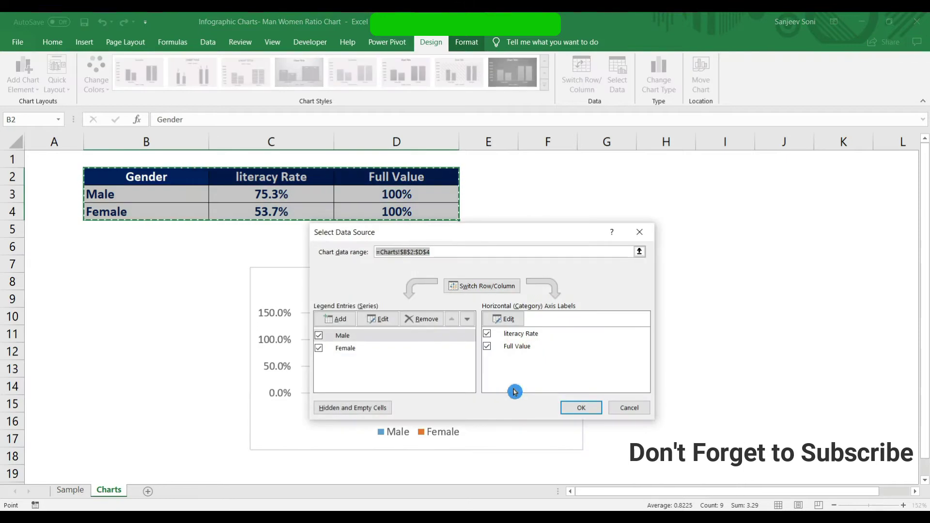
pyautogui.click(494, 294)
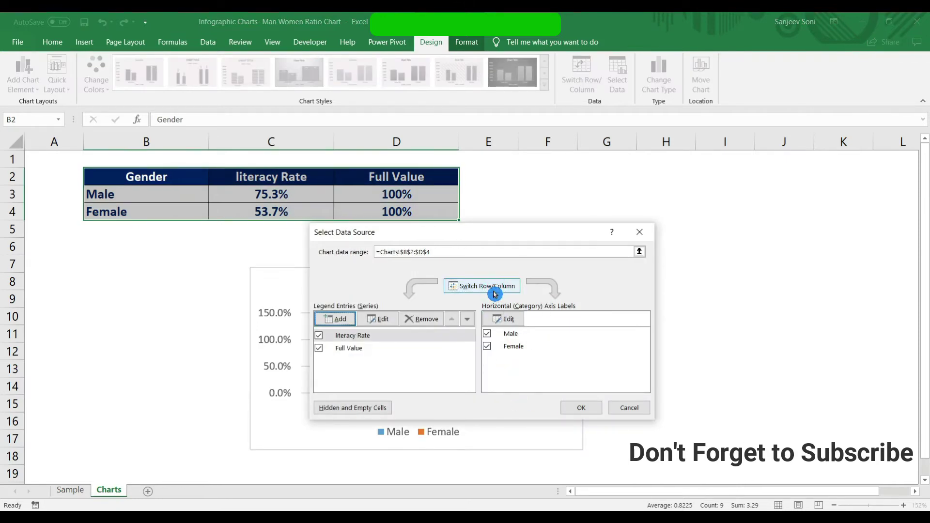
pyautogui.click(582, 407)
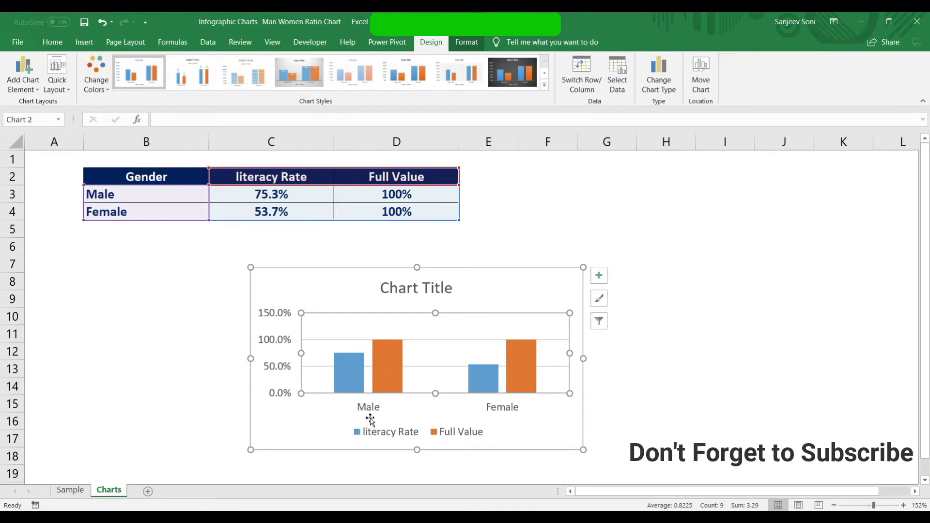
# Step: Delete the vertical axis and the legend from the column chart
pyautogui.moveTo(351, 375)
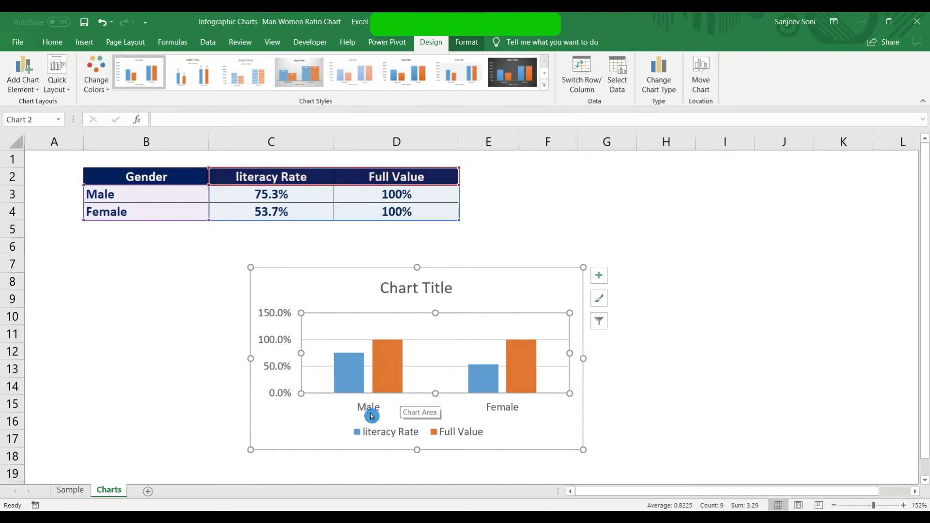
pyautogui.moveTo(281, 352); pyautogui.dragTo(277, 305)
pyautogui.click(278, 307)
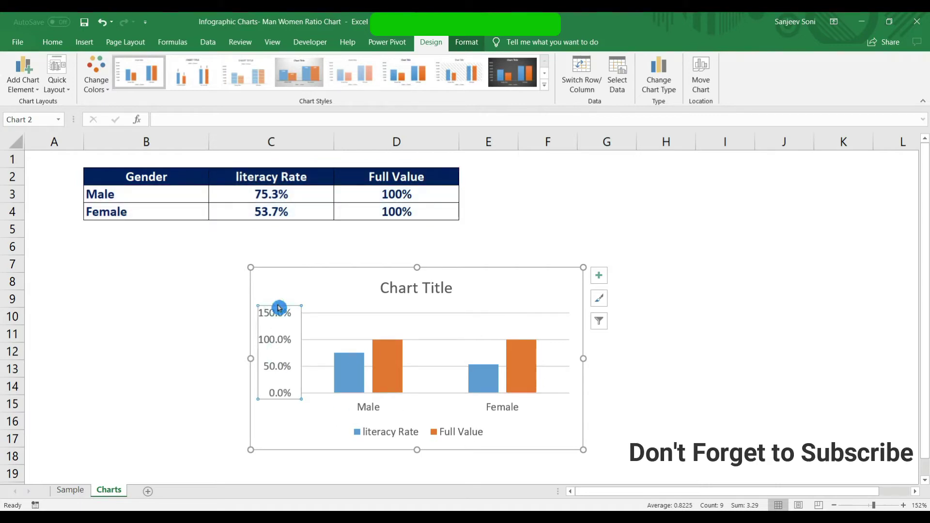
pyautogui.press('Delete')
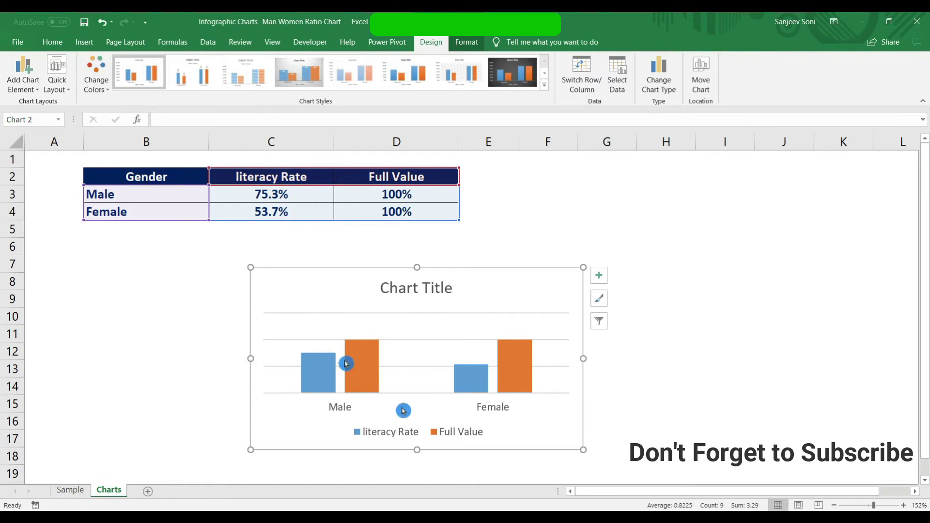
pyautogui.click(428, 435)
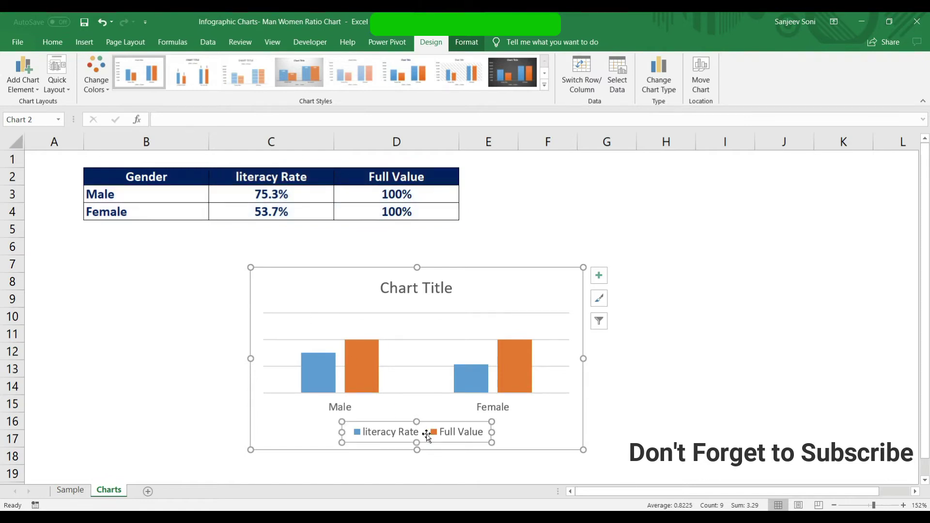
pyautogui.press('Delete')
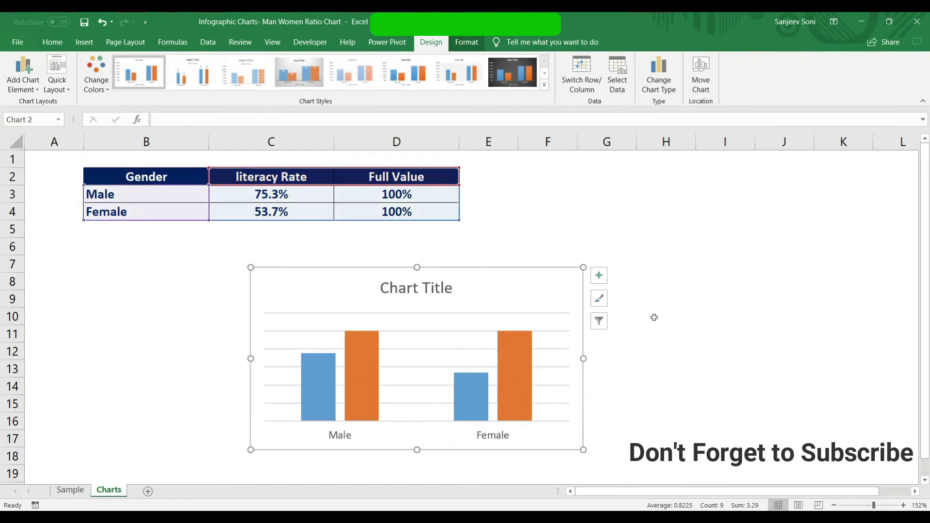
# Step: Remove the chart's gridlines and move the chart directly beneath the table, starting near column B
pyautogui.click(604, 282)
pyautogui.click(626, 364)
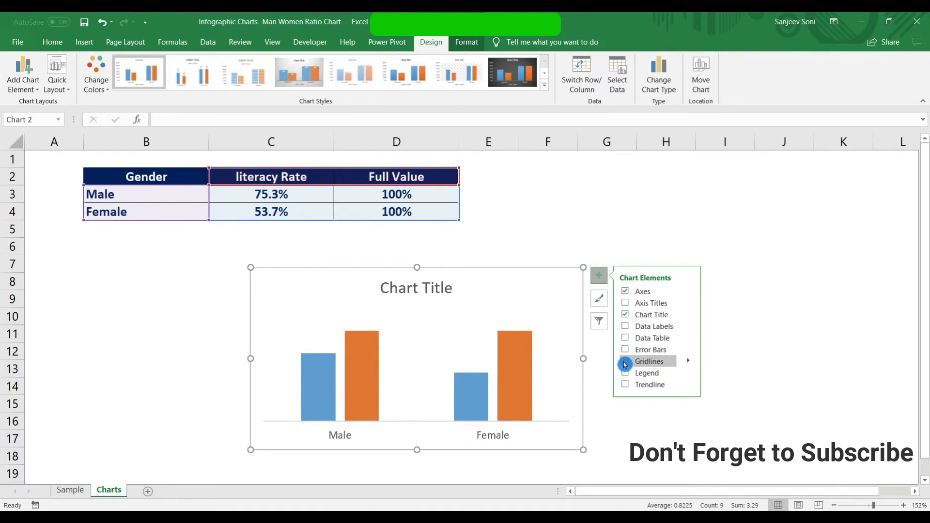
pyautogui.click(563, 180)
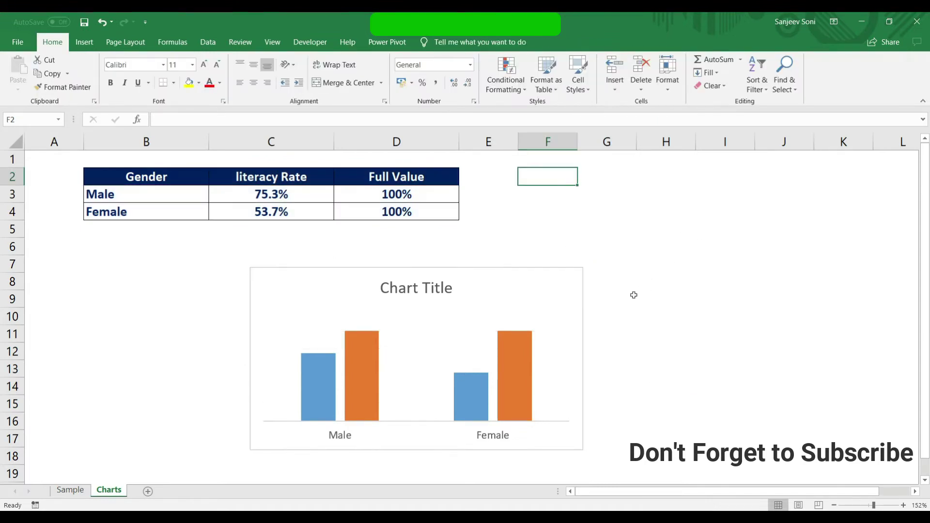
pyautogui.moveTo(520, 268); pyautogui.dragTo(349, 261)
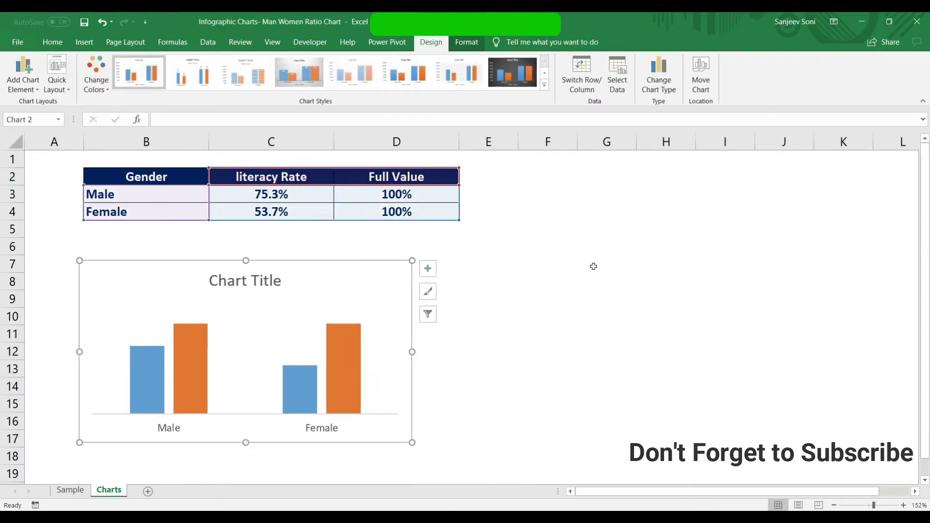
pyautogui.click(594, 266)
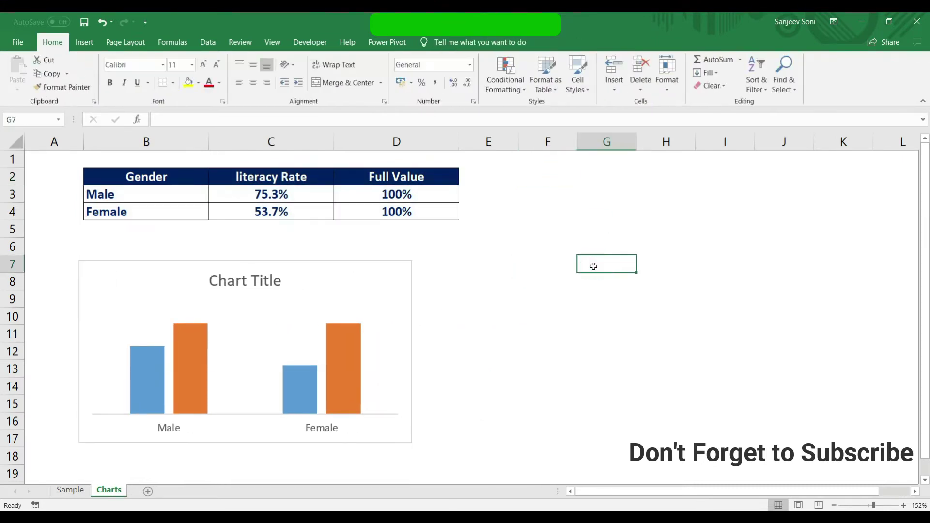
# Step: Insert the standing man and standing woman icons from the People category of the icon library
pyautogui.click(87, 44)
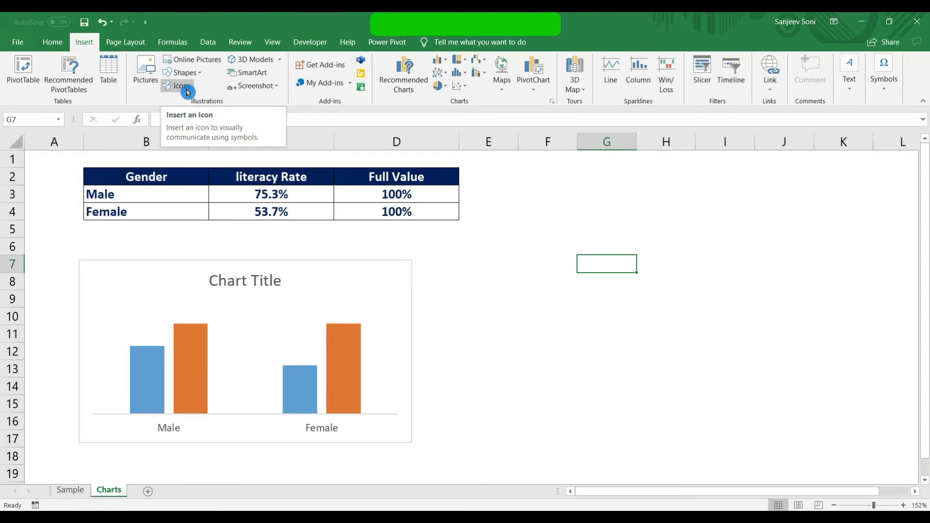
pyautogui.click(188, 92)
pyautogui.click(188, 92)
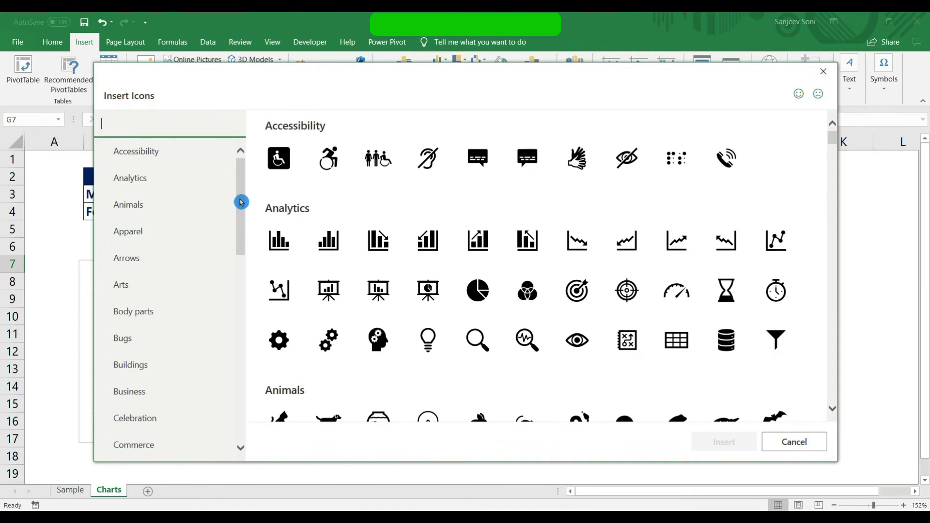
pyautogui.moveTo(241, 187); pyautogui.dragTo(235, 349)
pyautogui.click(146, 311)
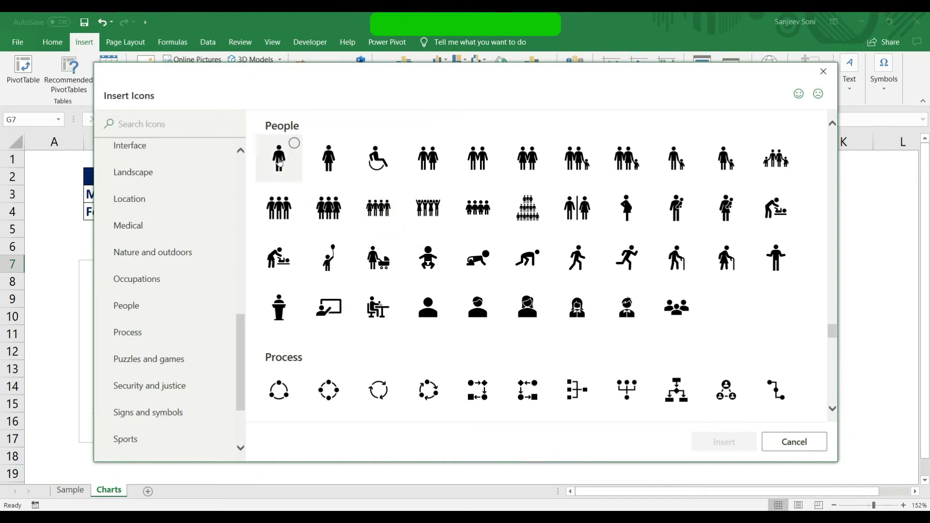
pyautogui.click(279, 156)
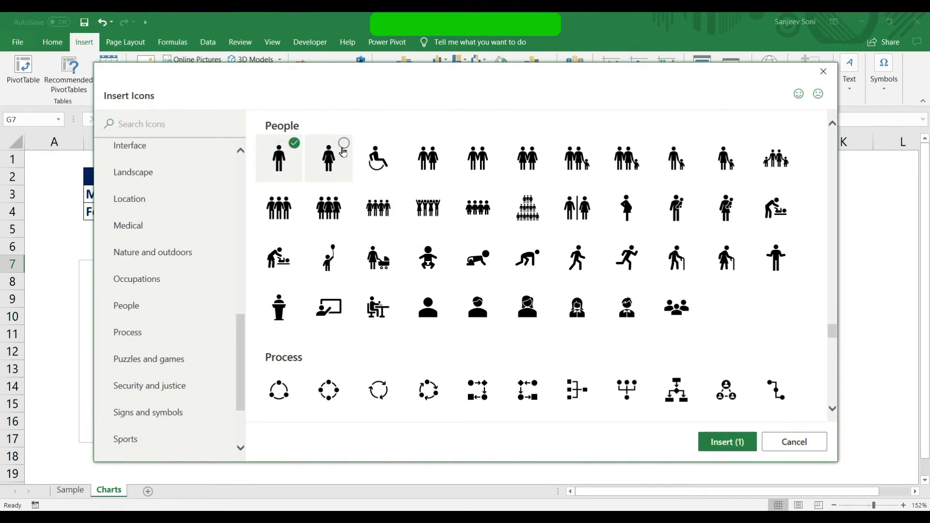
pyautogui.click(344, 153)
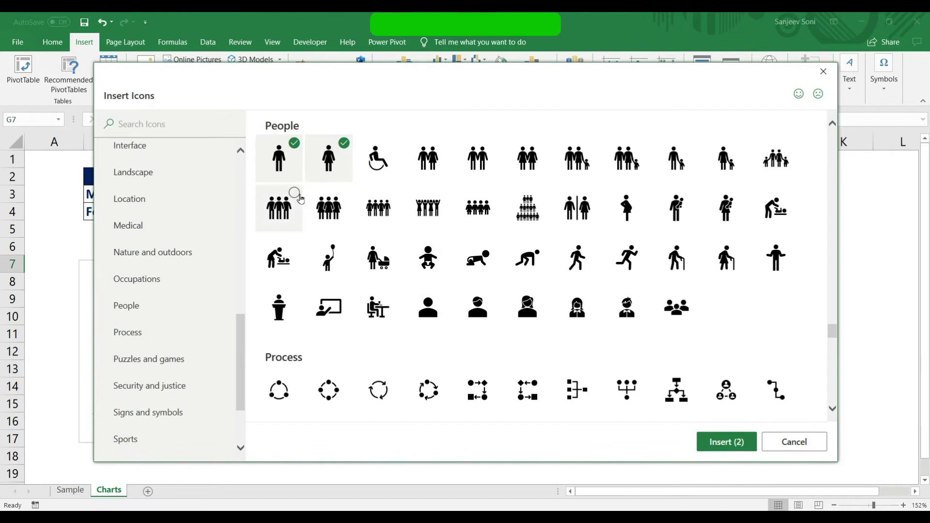
pyautogui.click(739, 451)
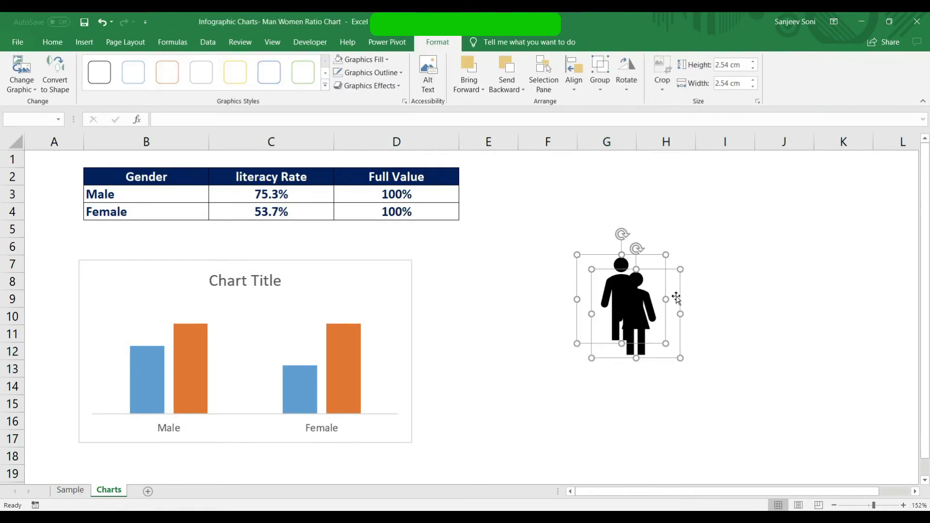
# Step: Place the man and woman icons side by side at the same height, with a gap between them
pyautogui.click(705, 290)
pyautogui.moveTo(657, 293); pyautogui.dragTo(710, 277)
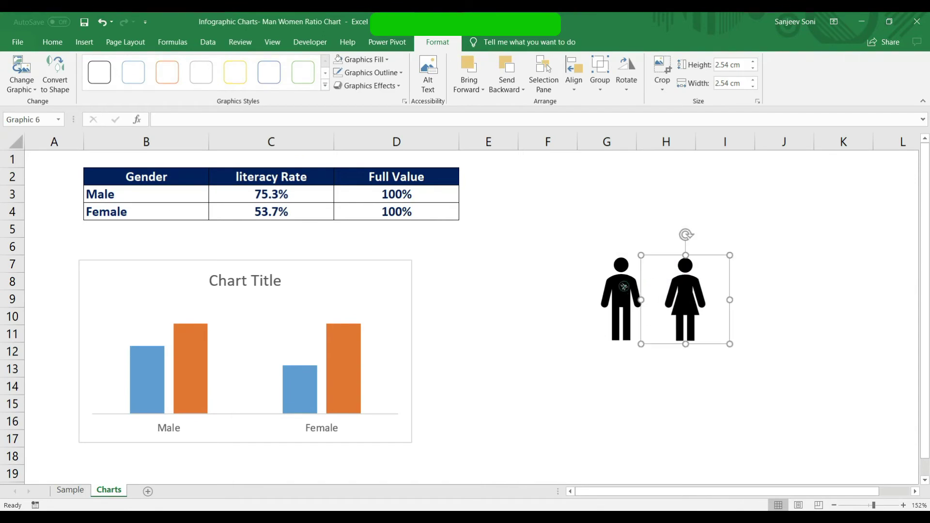
pyautogui.moveTo(624, 287); pyautogui.dragTo(614, 286)
pyautogui.click(706, 290)
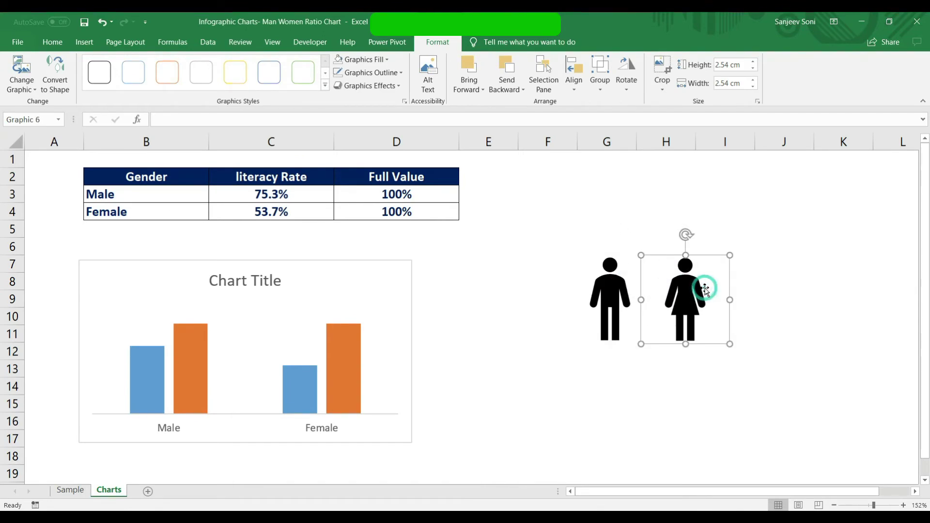
# Step: Duplicate the man and woman icons together and place the copies directly beneath the originals
pyautogui.keyDown('ctrl'); pyautogui.click(613, 290); pyautogui.keyUp('ctrl')
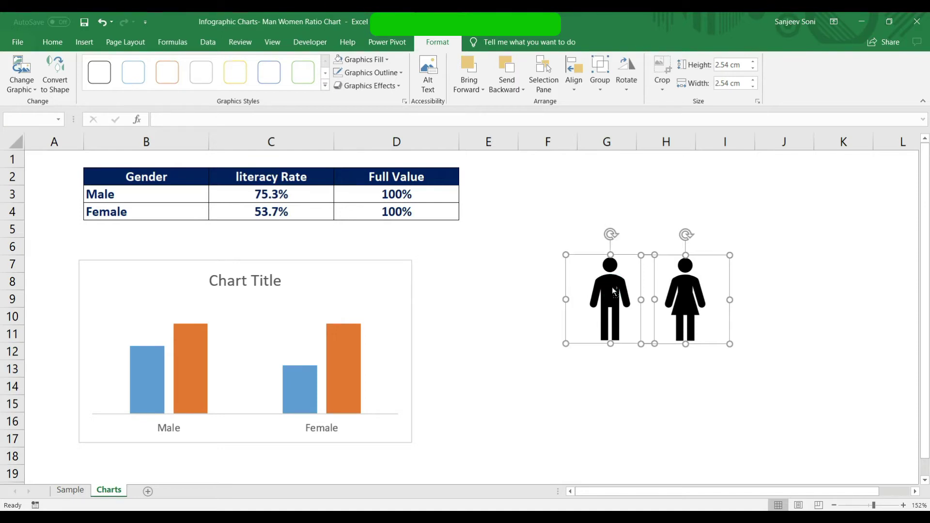
pyautogui.click(585, 377)
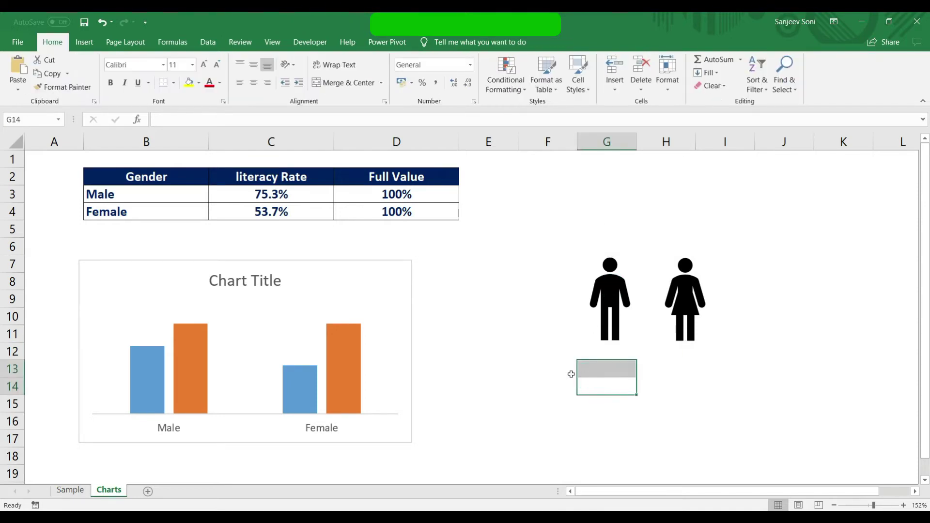
pyautogui.click(572, 373)
pyautogui.hotkey('ctrl', 'v')
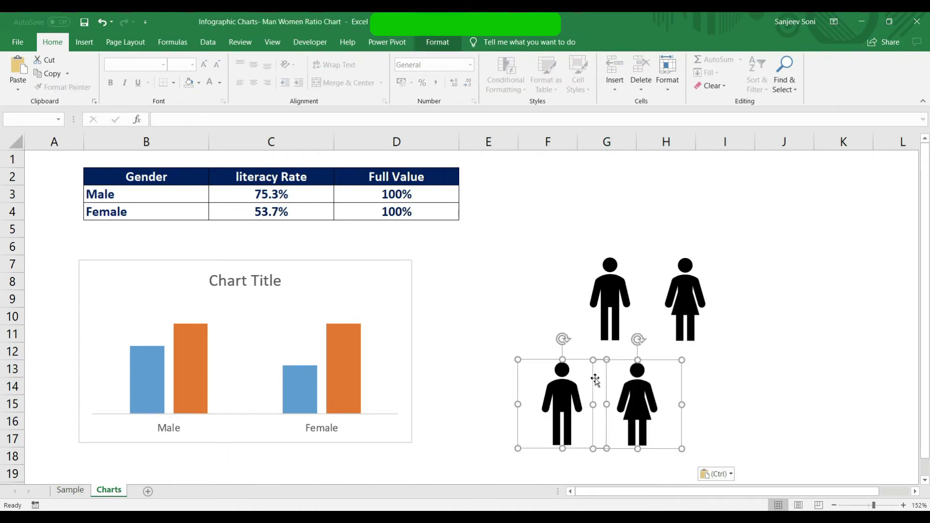
pyautogui.moveTo(579, 372); pyautogui.dragTo(627, 380)
pyautogui.click(744, 307)
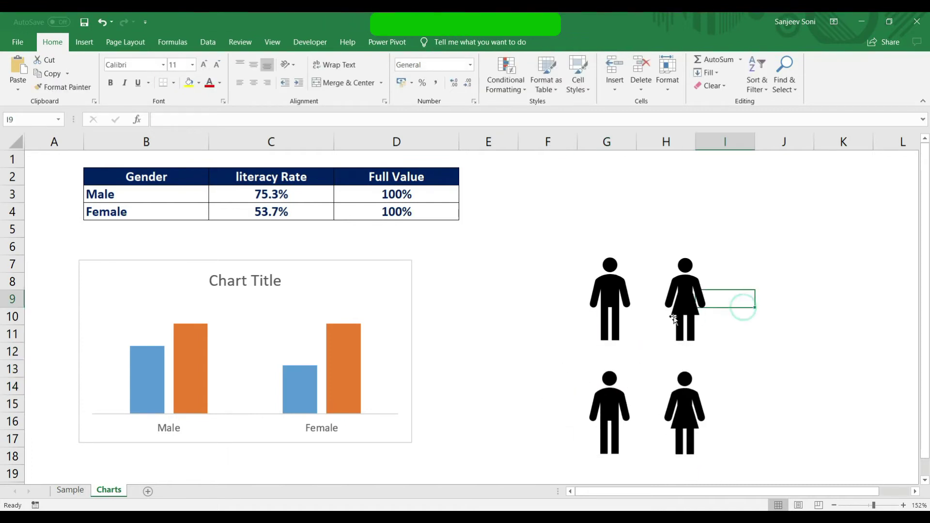
# Step: Fill the upper man icon with standard blue and the upper woman icon with a dark orange theme colour
pyautogui.click(611, 310)
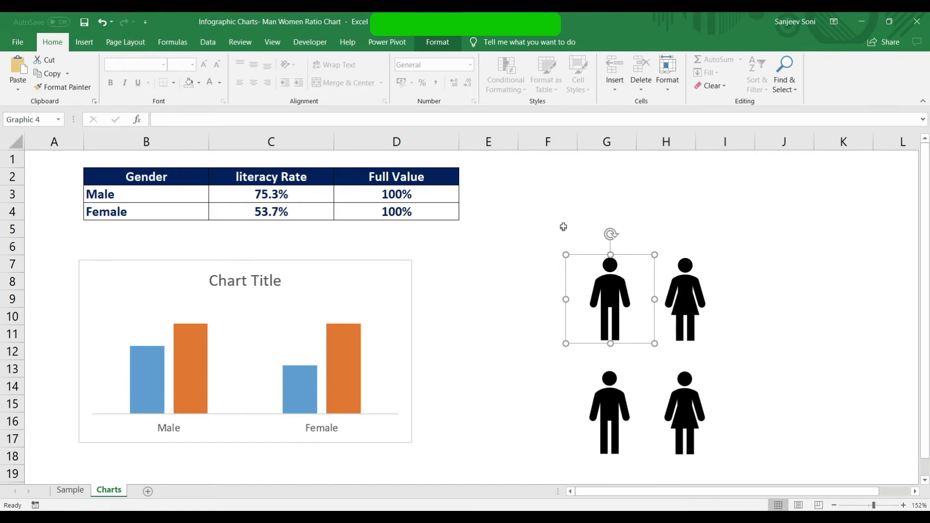
pyautogui.click(440, 45)
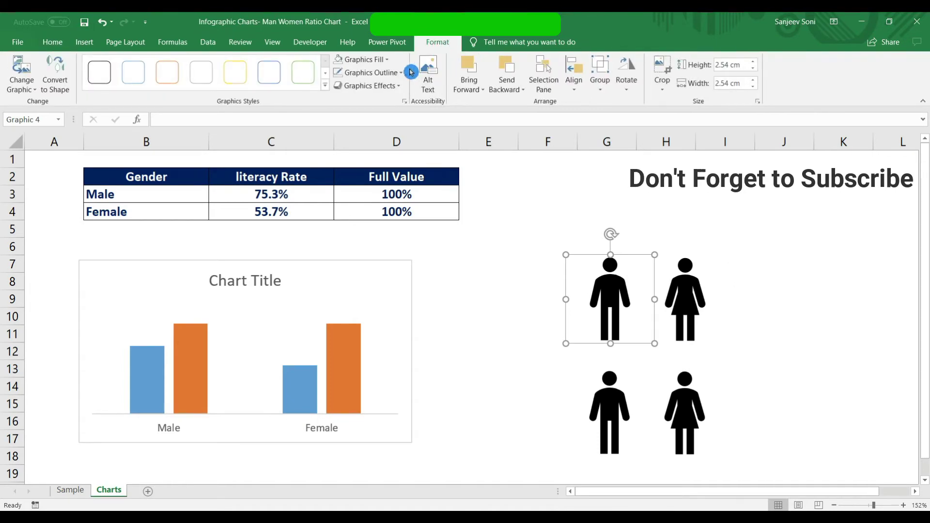
pyautogui.click(388, 62)
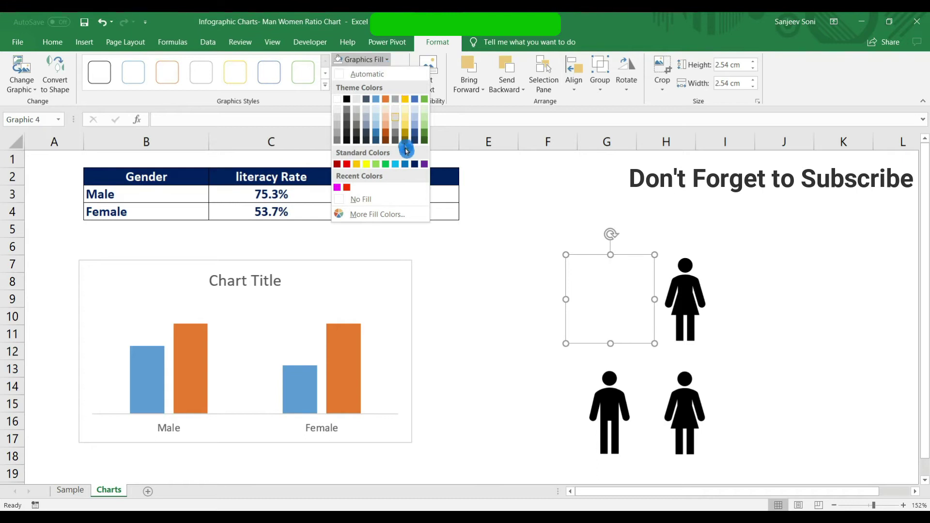
pyautogui.click(406, 166)
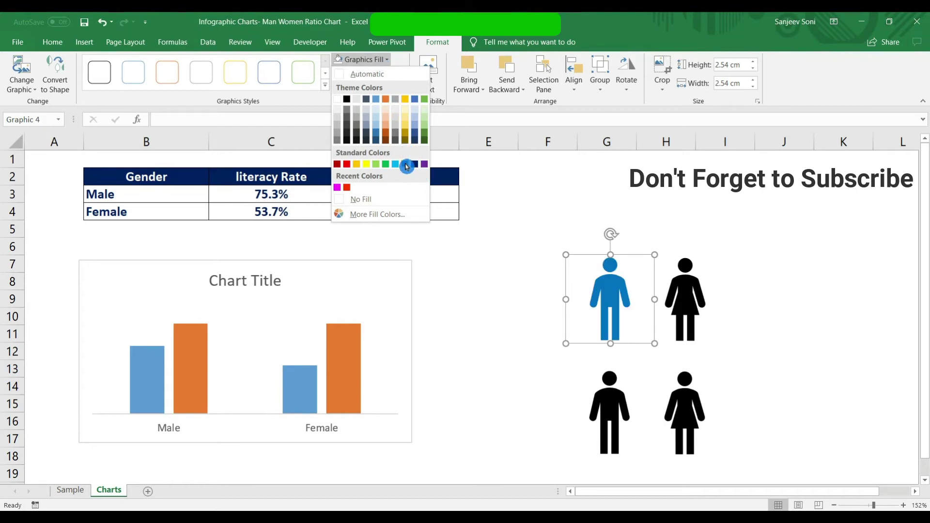
pyautogui.click(696, 307)
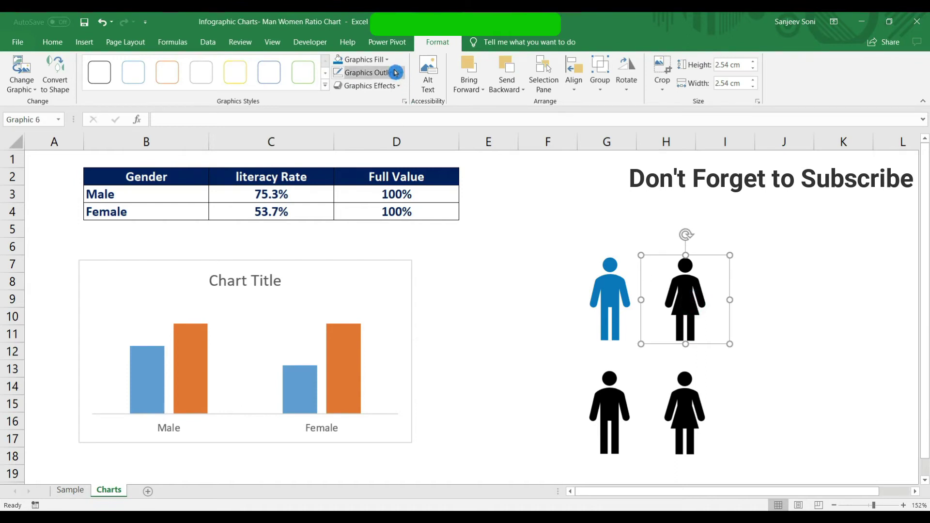
pyautogui.click(384, 60)
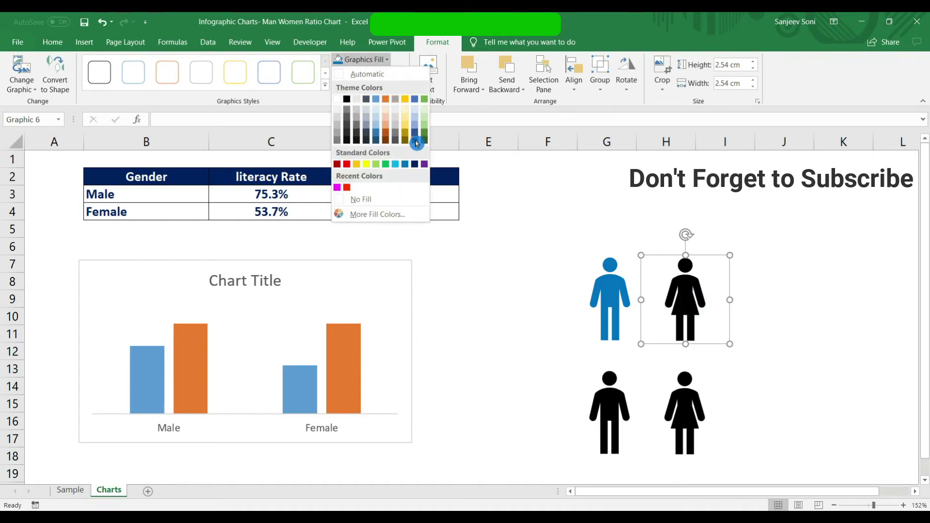
pyautogui.click(389, 137)
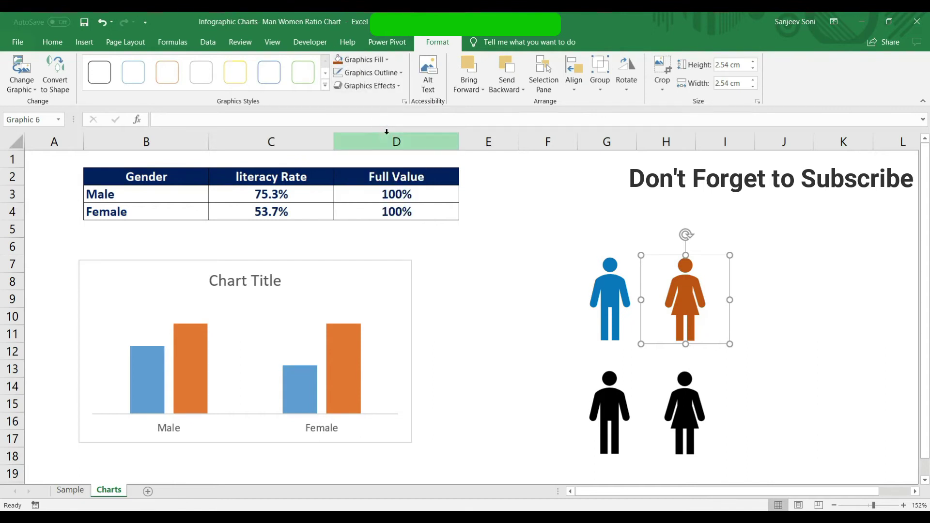
# Step: Set the blue man icon and the orange woman icon to No Outline
pyautogui.click(612, 287)
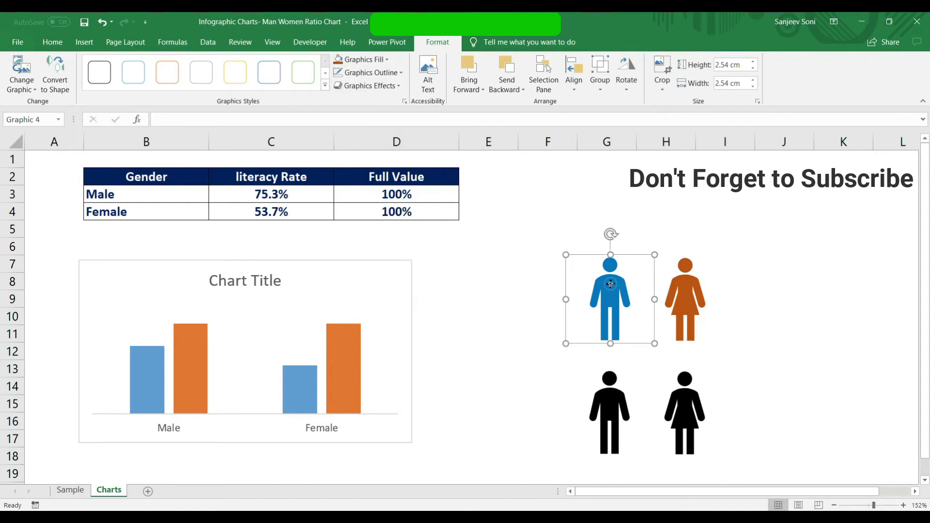
pyautogui.click(403, 79)
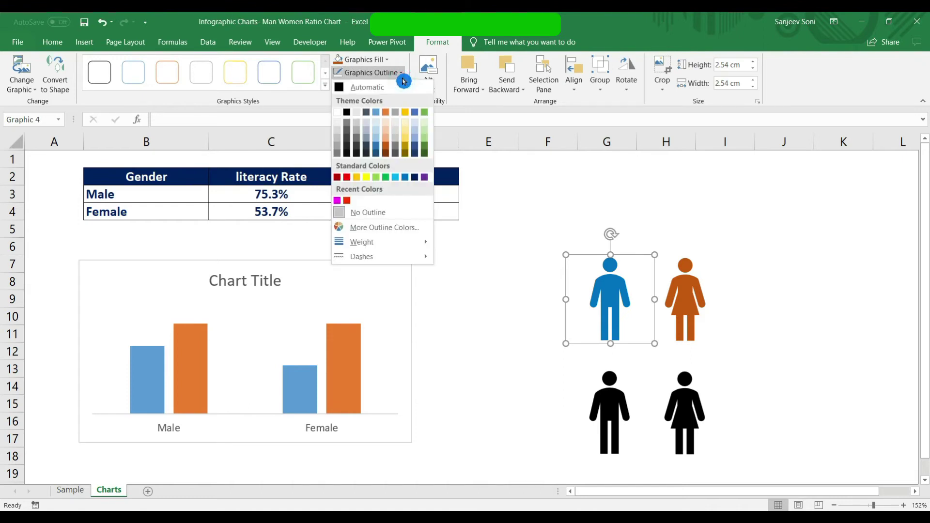
pyautogui.click(412, 216)
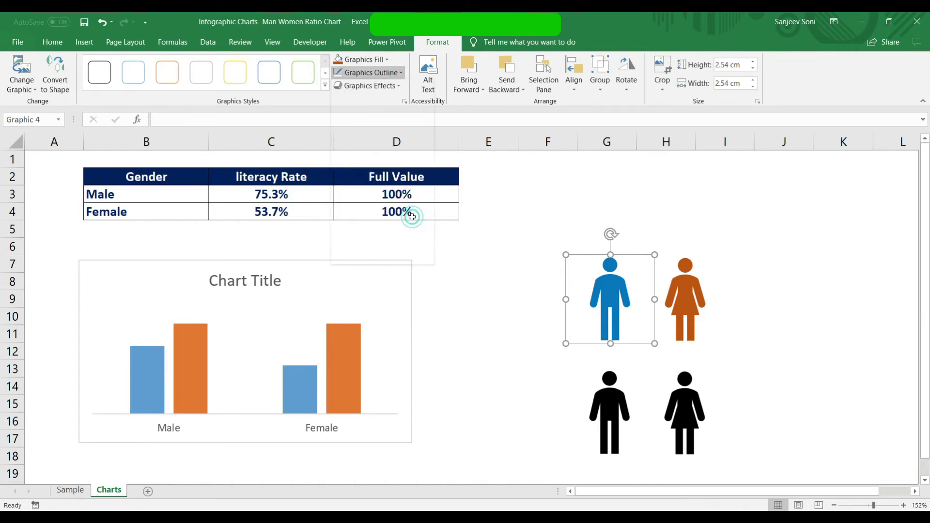
pyautogui.click(688, 286)
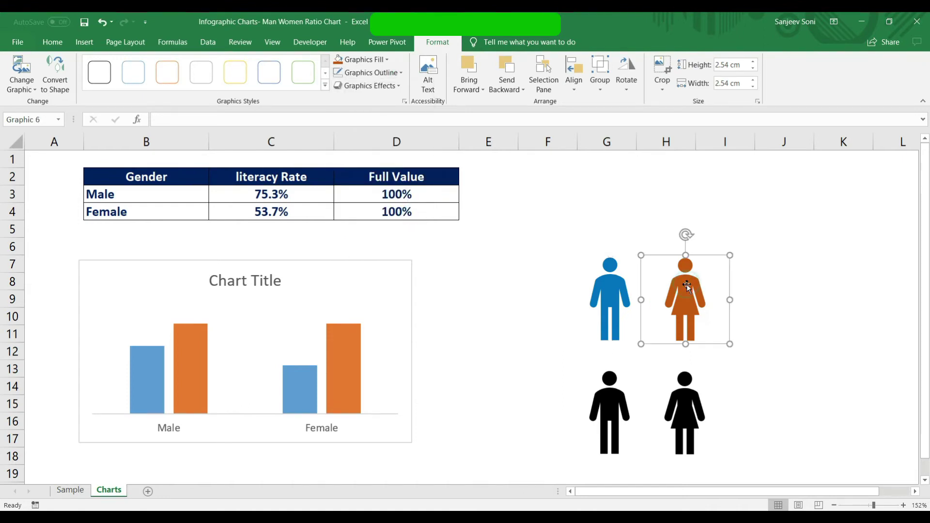
pyautogui.click(401, 76)
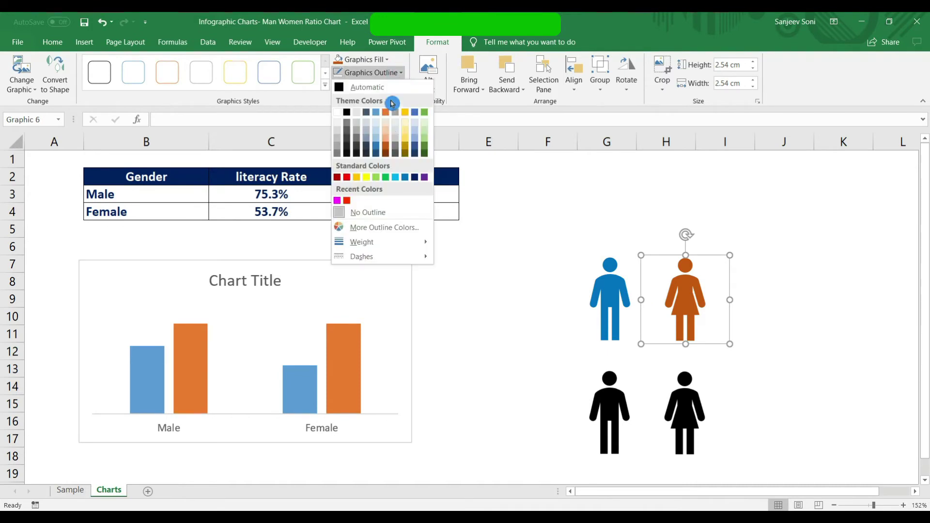
pyautogui.click(416, 217)
# Step: Give the lower man icon no fill and an automatic black outline
pyautogui.click(625, 424)
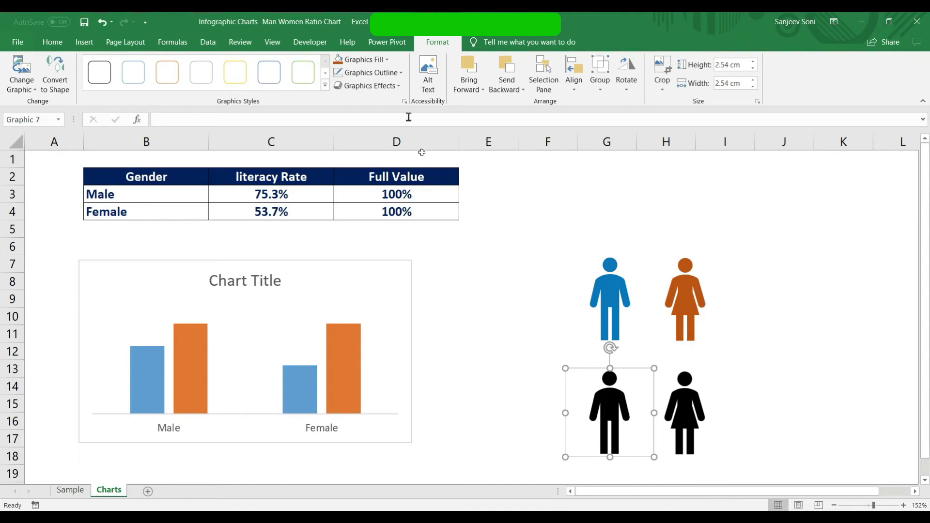
pyautogui.click(390, 62)
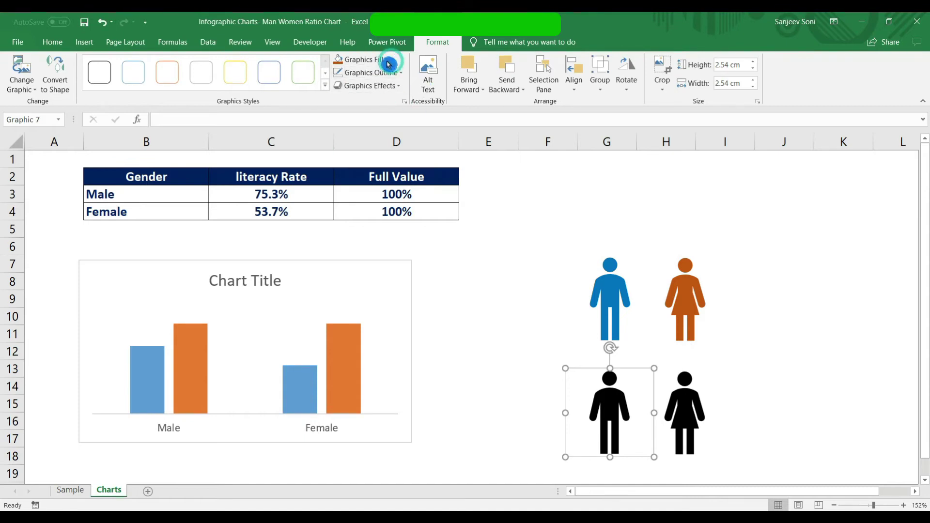
pyautogui.click(386, 205)
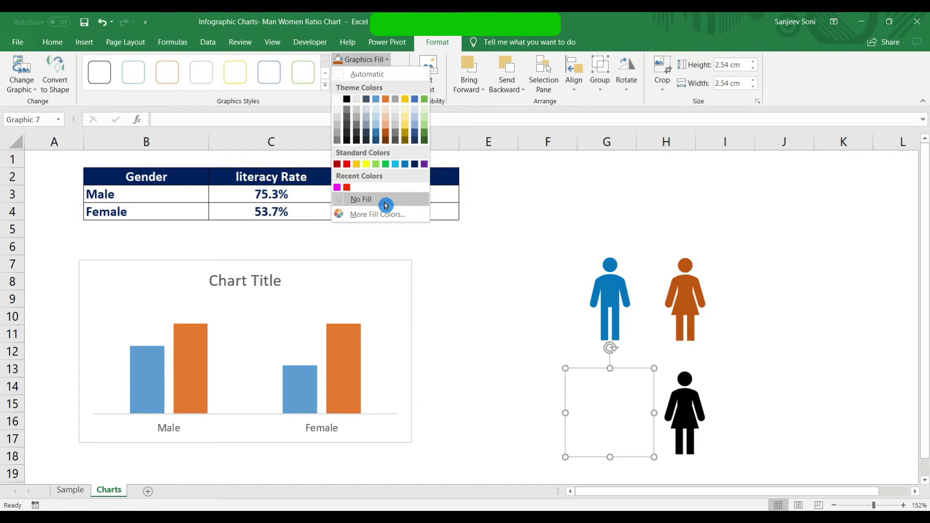
pyautogui.click(401, 78)
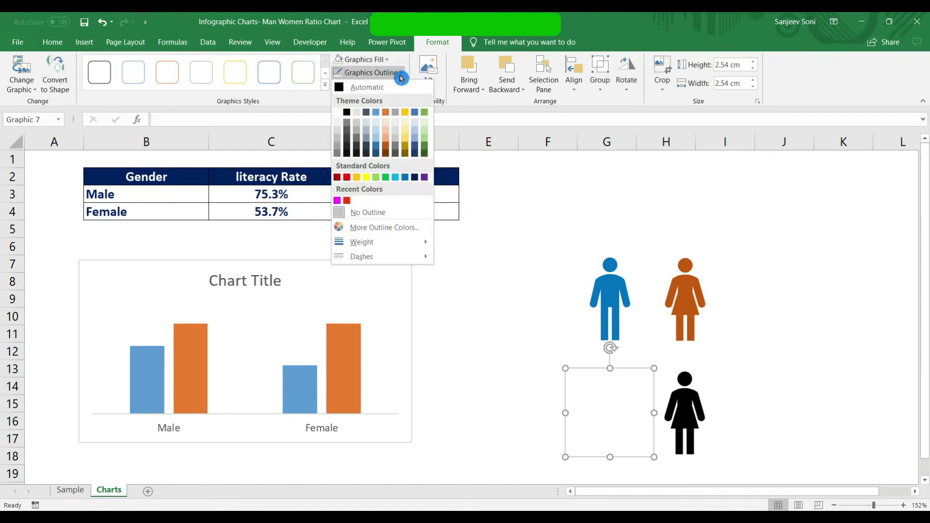
pyautogui.click(375, 90)
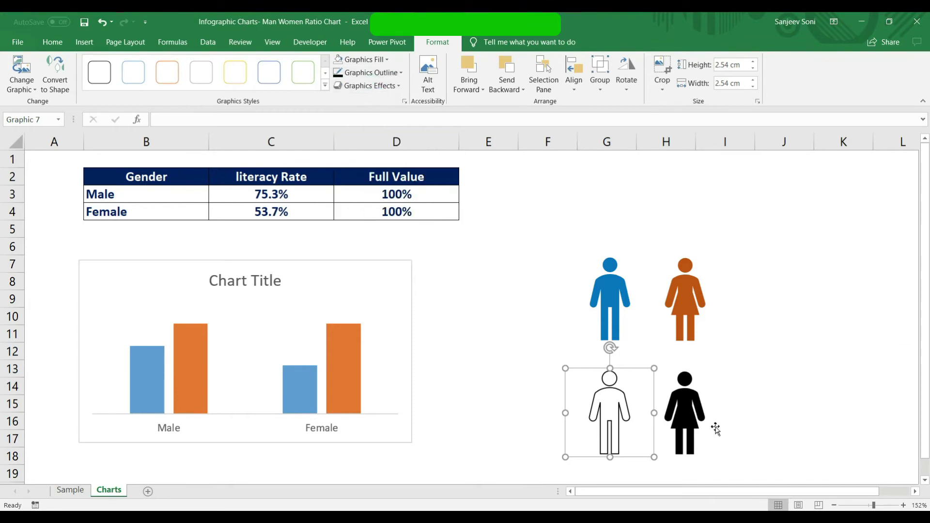
# Step: Give the lower woman icon no fill and an automatic black outline
pyautogui.click(699, 403)
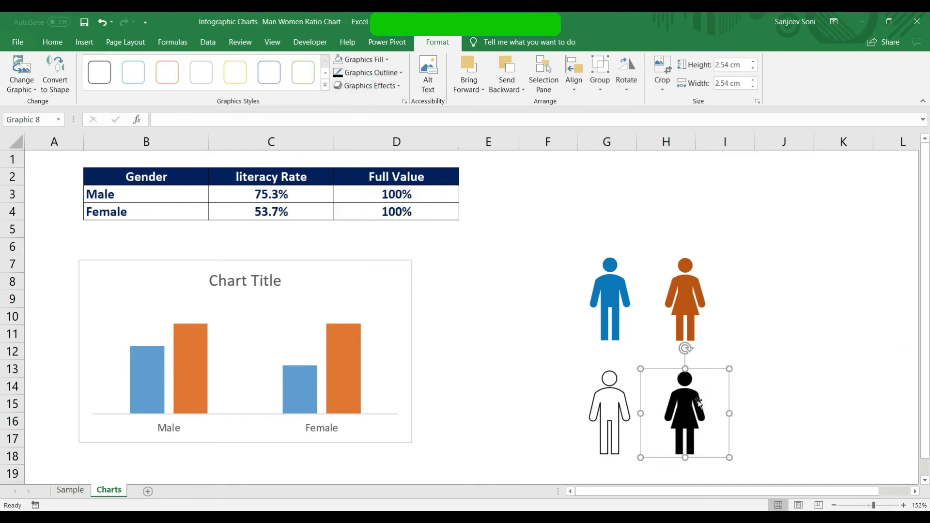
pyautogui.click(388, 61)
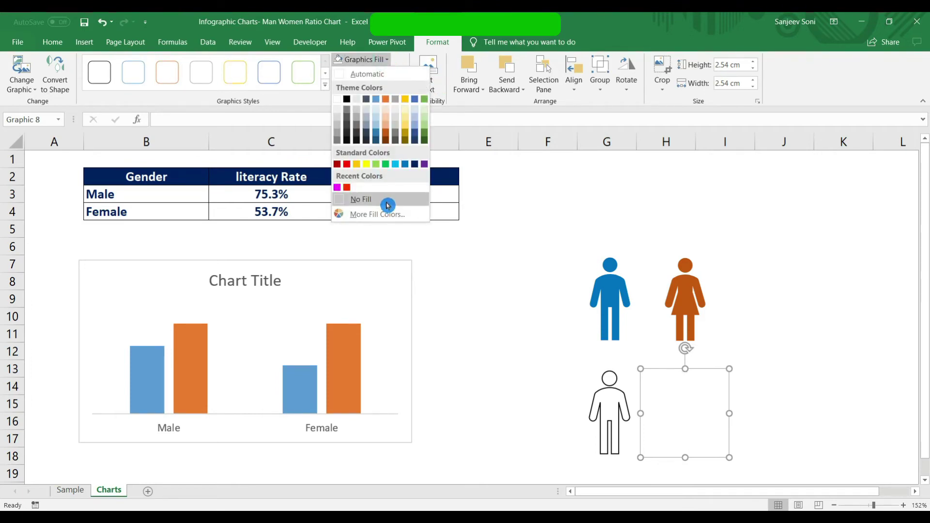
pyautogui.click(388, 205)
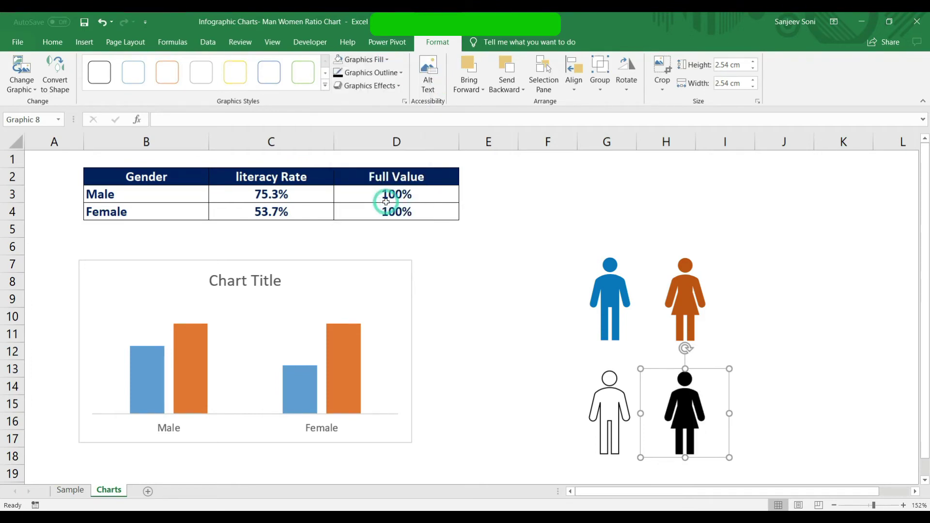
pyautogui.click(401, 73)
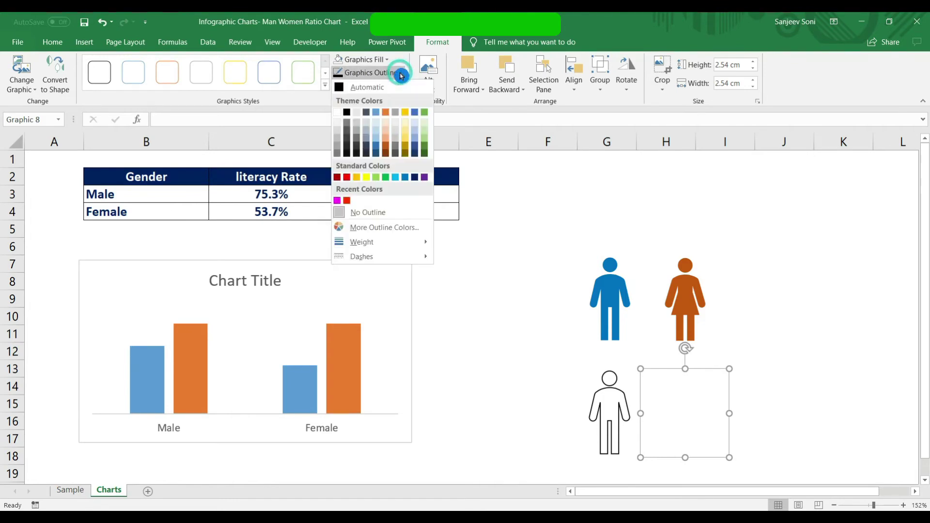
pyautogui.click(381, 90)
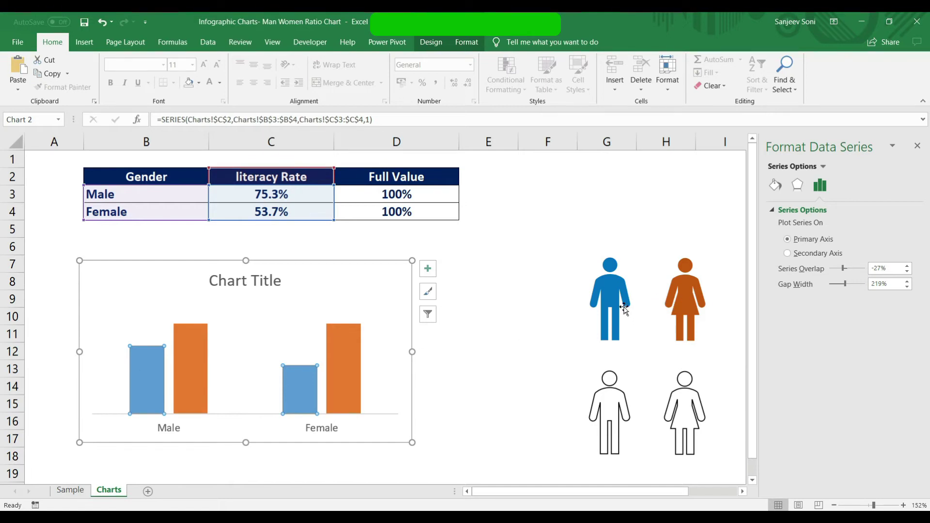
# Step: Copy the outlined man icon into the chart as the fill of only the Male column in the Full Value series
pyautogui.click(349, 387)
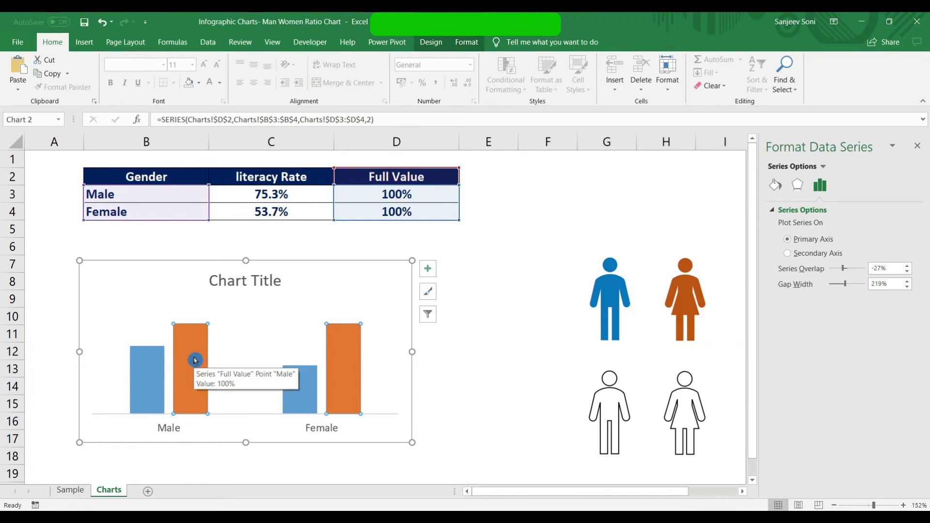
pyautogui.click(195, 360)
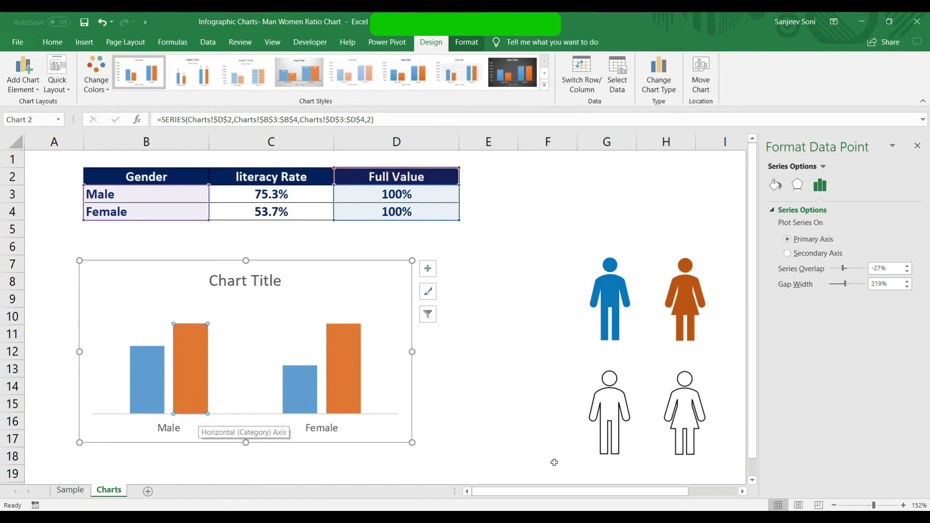
pyautogui.click(620, 398)
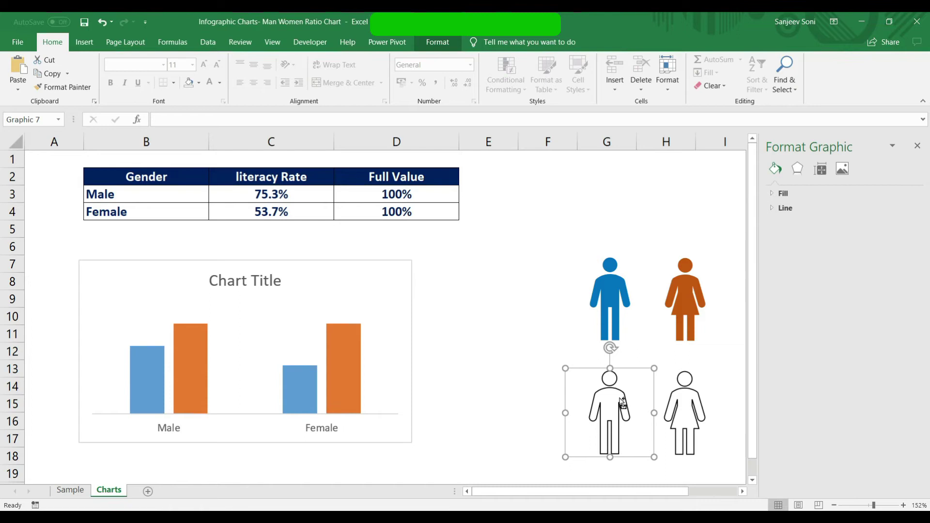
pyautogui.click(193, 371)
pyautogui.click(193, 370)
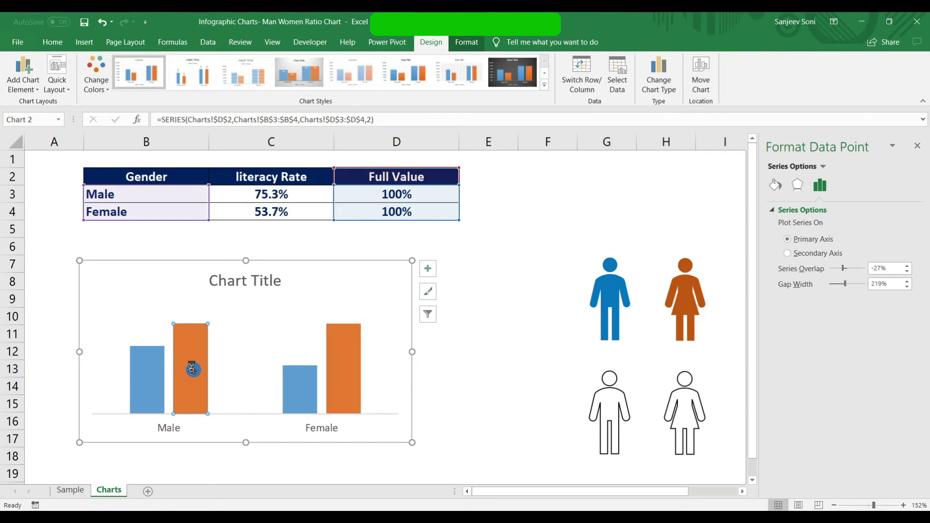
pyautogui.hotkey('ctrl', 'v')
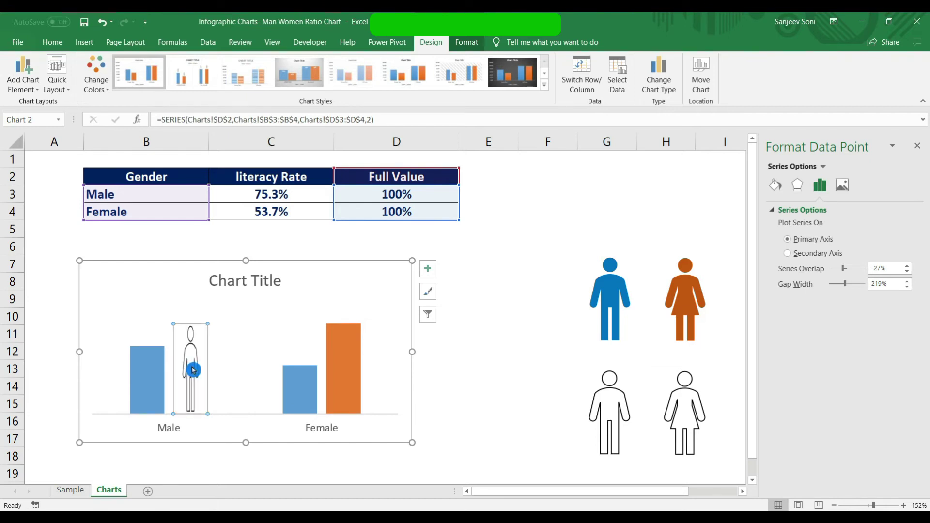
# Step: Copy the blue man icon into the chart as the fill of only the Male column in the literacy Rate series
pyautogui.click(158, 376)
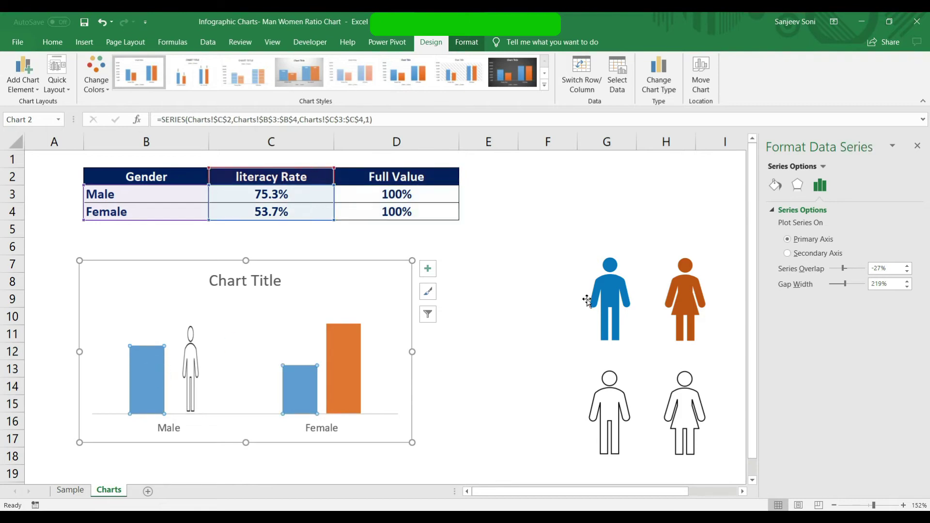
pyautogui.click(625, 308)
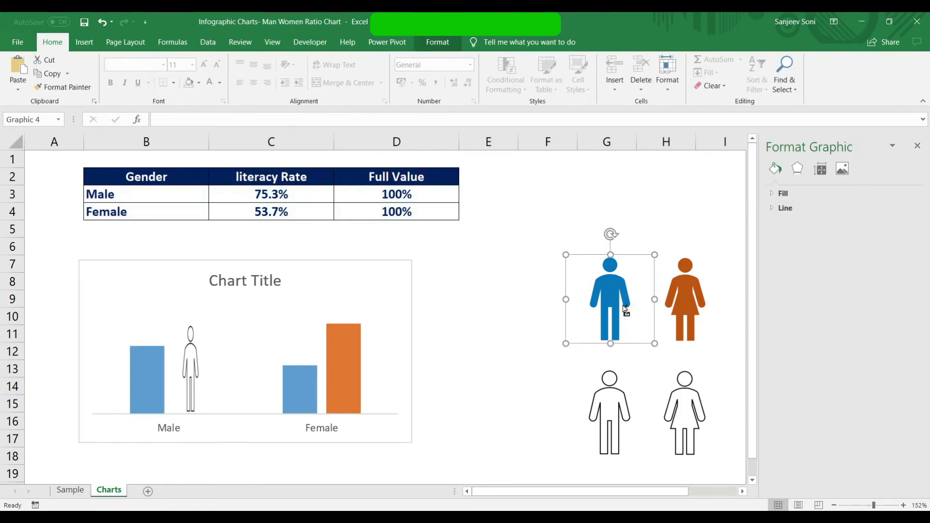
pyautogui.click(144, 370)
pyautogui.click(143, 369)
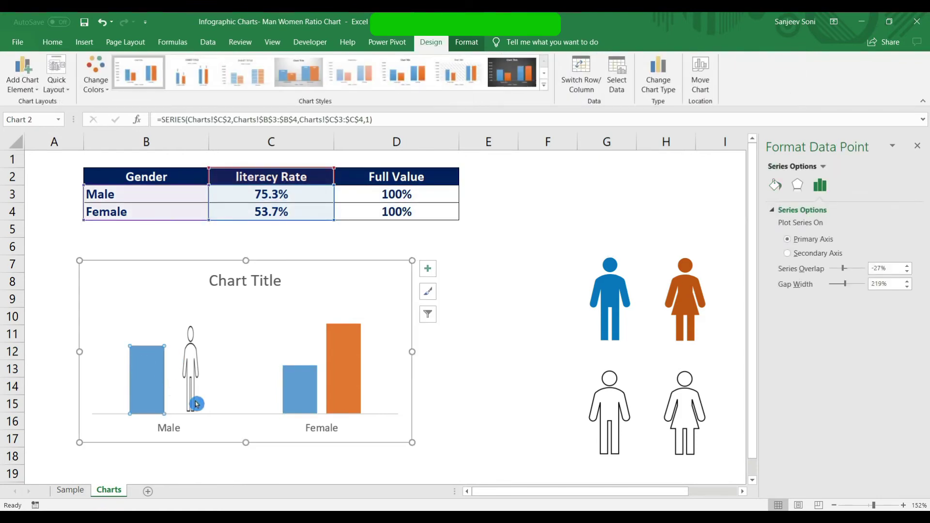
pyautogui.hotkey('ctrl', 'v')
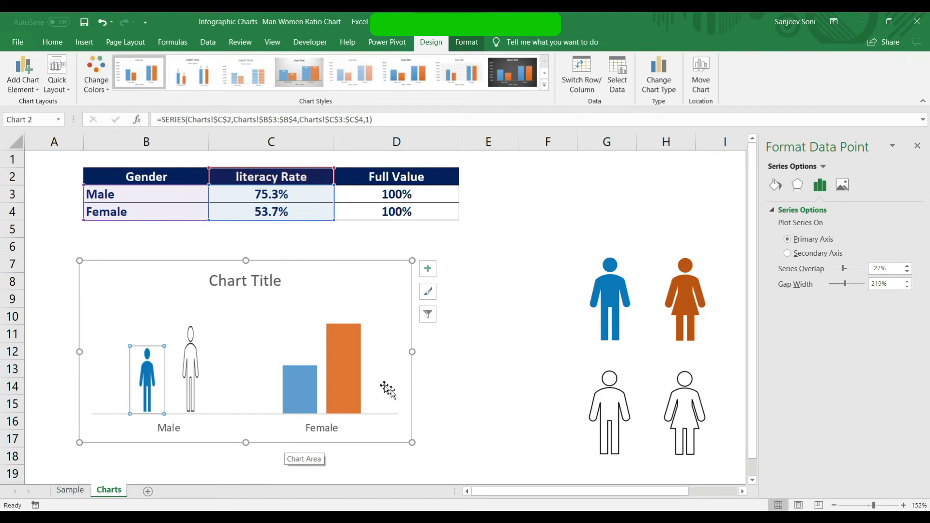
# Step: Copy the outlined woman icon into the chart as the fill of only the Female column in the Full Value series
pyautogui.click(348, 367)
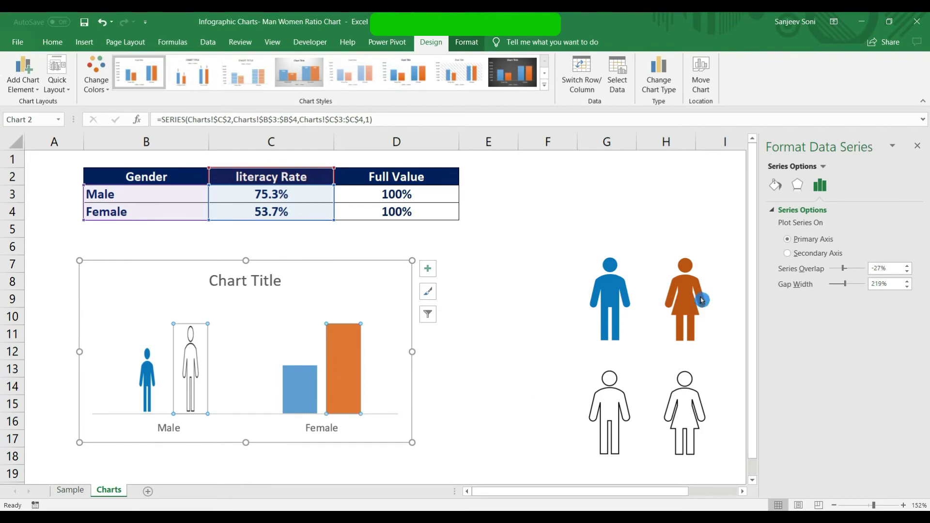
pyautogui.click(686, 407)
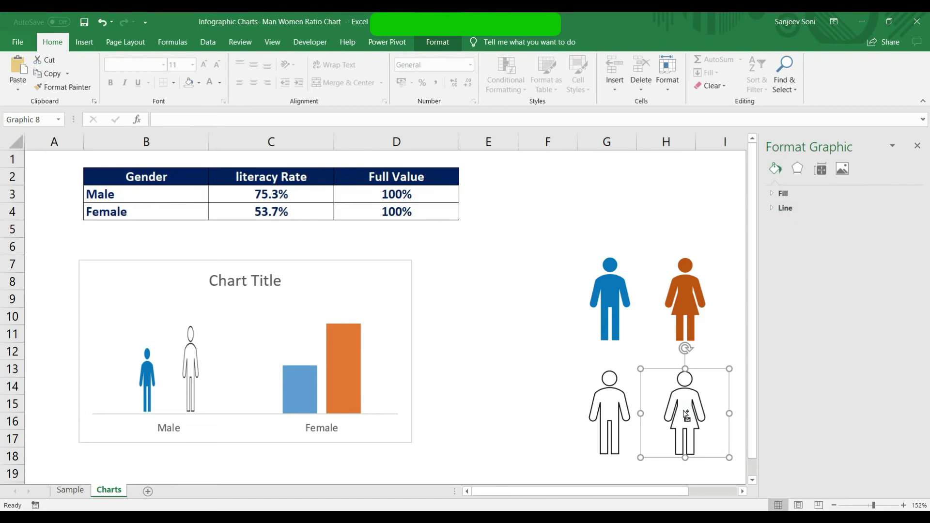
pyautogui.click(349, 357)
pyautogui.click(349, 359)
pyautogui.hotkey('ctrl', 'v')
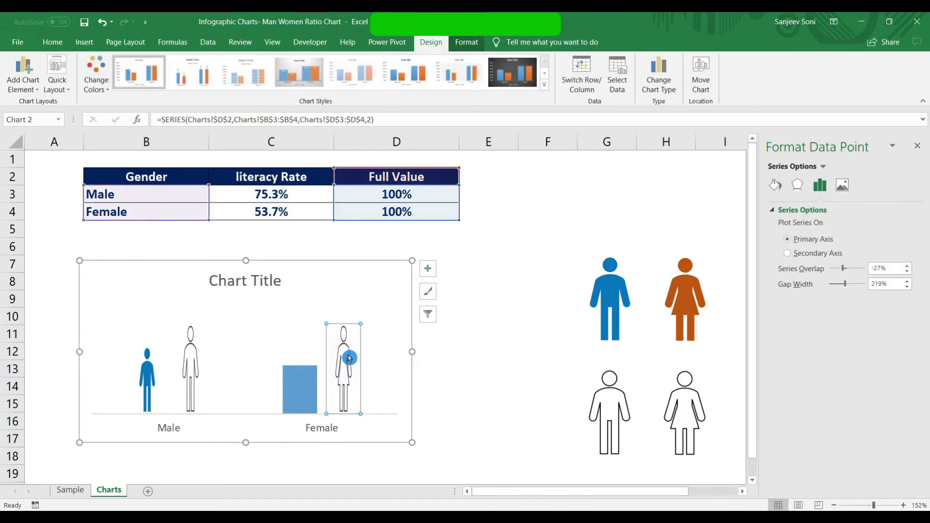
# Step: Copy the orange woman icon into the chart as the fill of only the Female column in the literacy Rate series
pyautogui.click(707, 320)
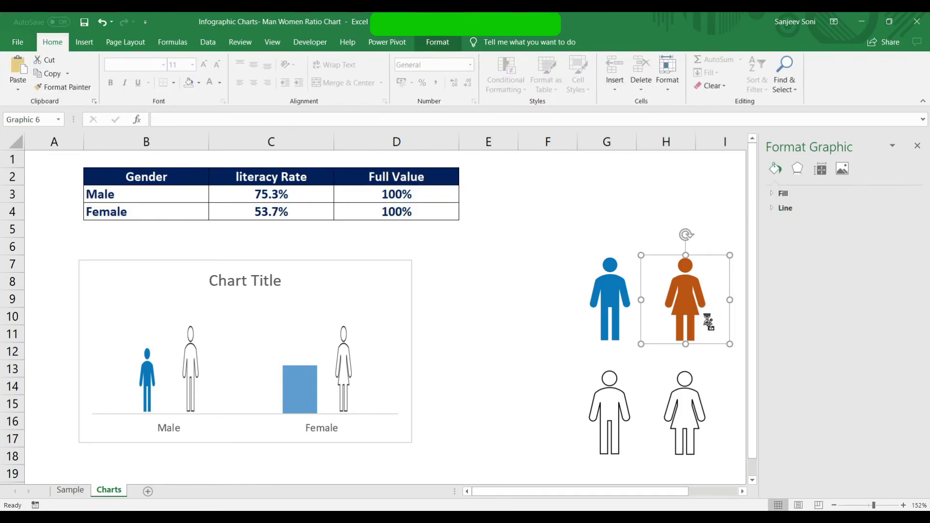
pyautogui.click(304, 389)
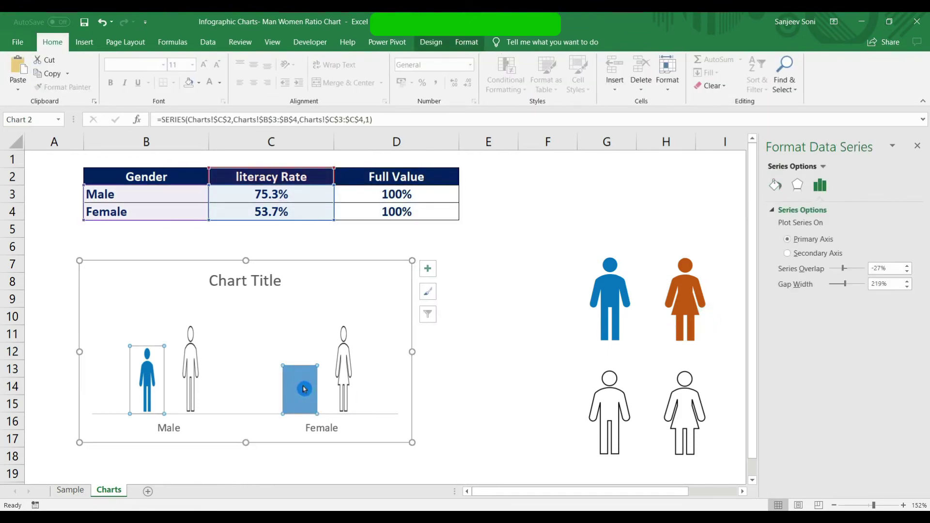
pyautogui.click(304, 389)
pyautogui.hotkey('ctrl', 'v')
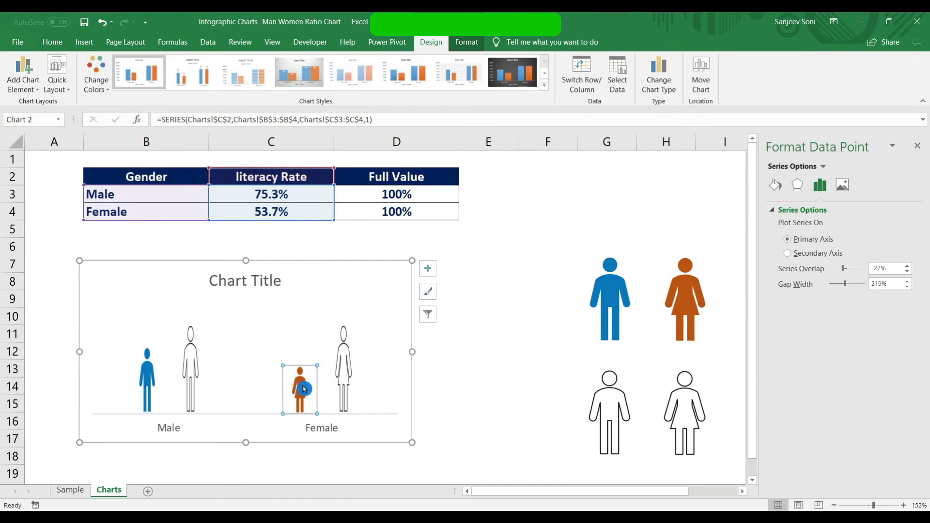
# Step: Set the picture fill of the Male literacy Rate column to Stack and Scale with
pyautogui.click(149, 378)
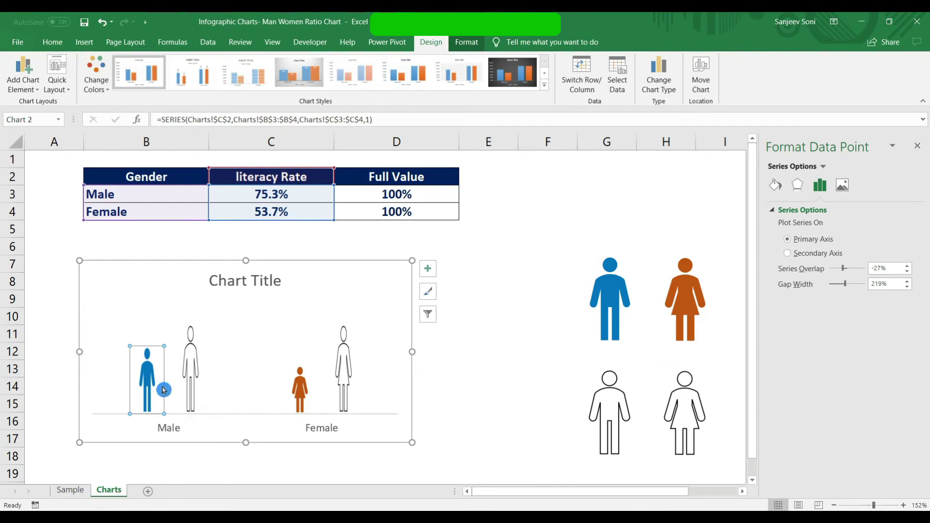
pyautogui.moveTo(164, 390)
pyautogui.click(779, 190)
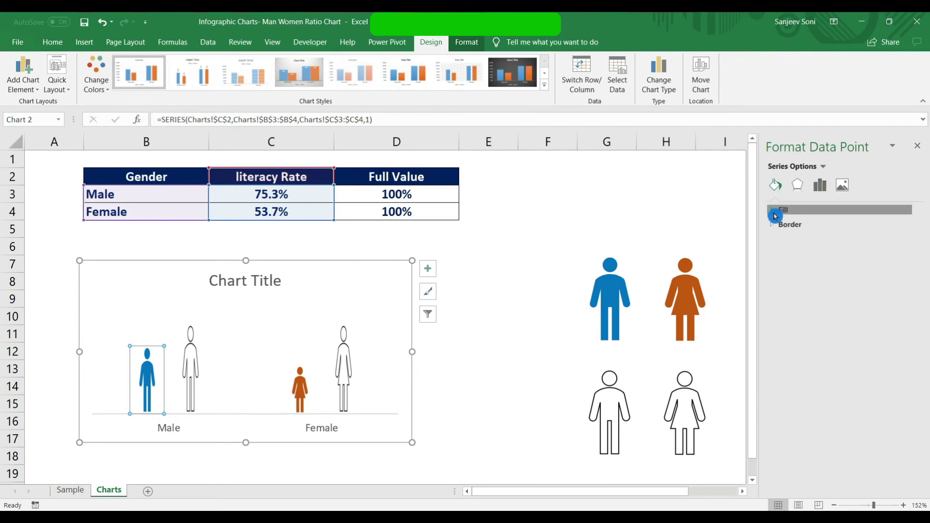
pyautogui.click(775, 214)
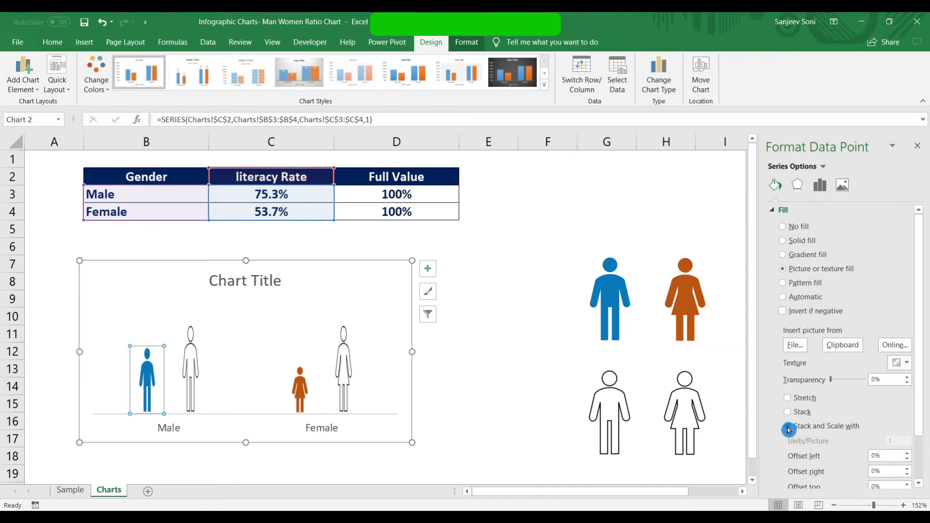
pyautogui.click(788, 427)
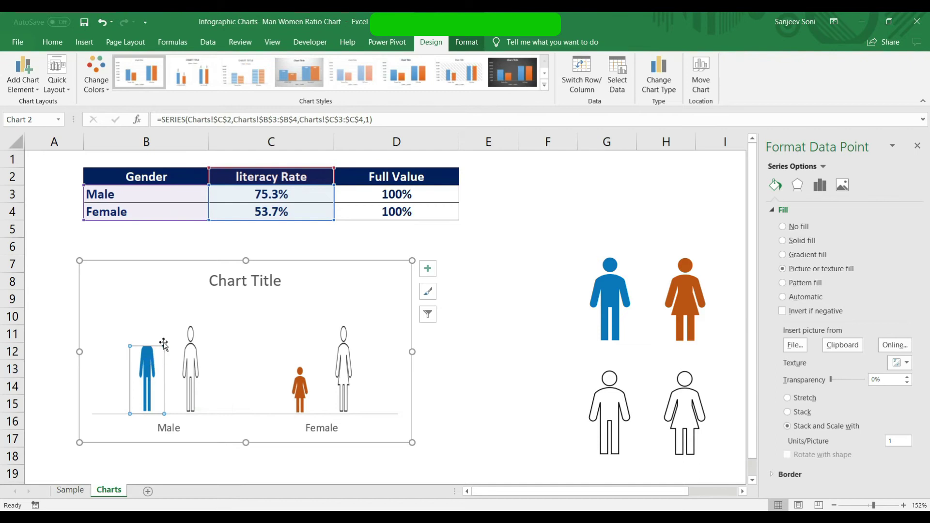
# Step: Set the picture fill of the Female literacy Rate column to Stack and Scale with
pyautogui.click(309, 390)
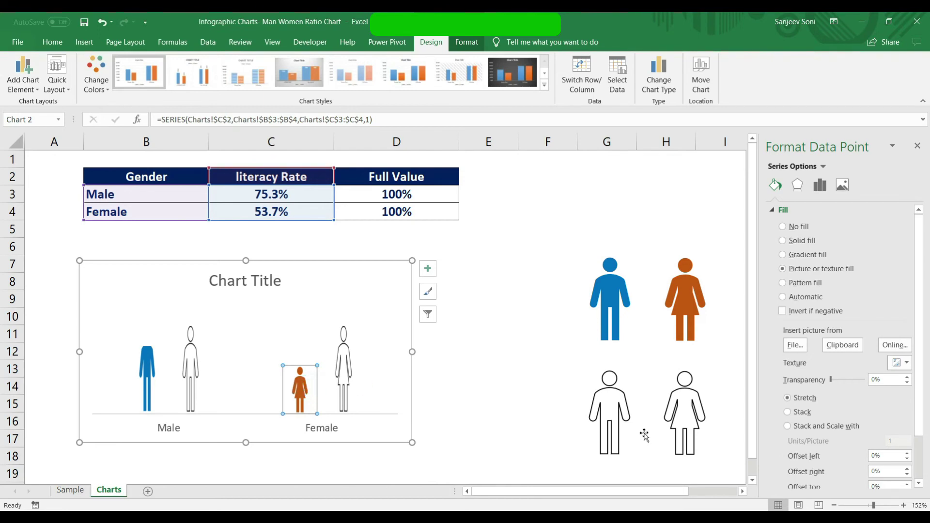
pyautogui.click(793, 427)
pyautogui.click(789, 429)
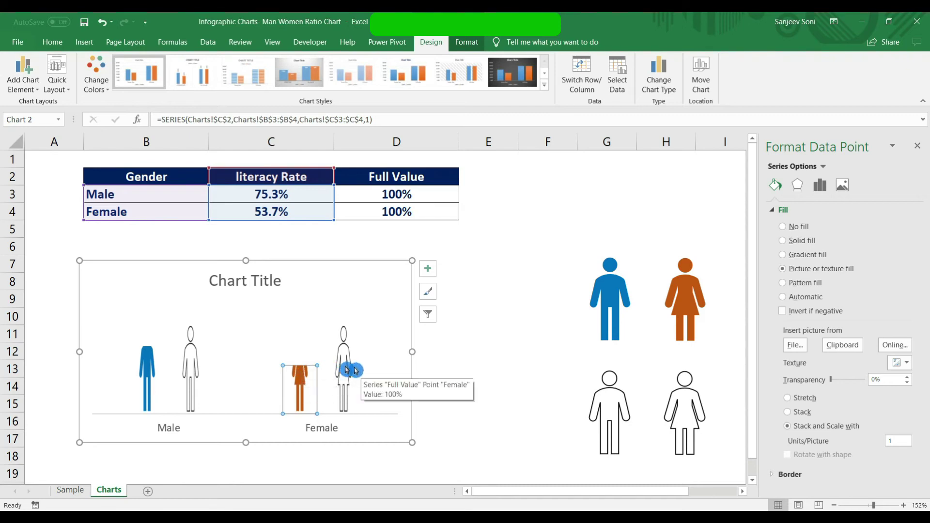
# Step: Set the chart's series overlap to 100% and its gap width to 0%
pyautogui.click(824, 186)
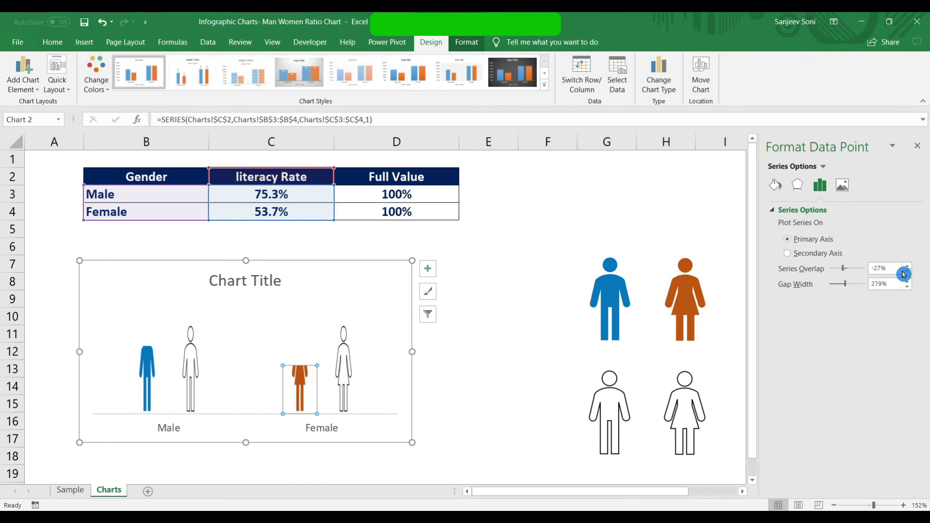
pyautogui.moveTo(846, 272)
pyautogui.mouseDown()
pyautogui.moveTo(900, 266)
pyautogui.moveTo(862, 271)
pyautogui.mouseUp()
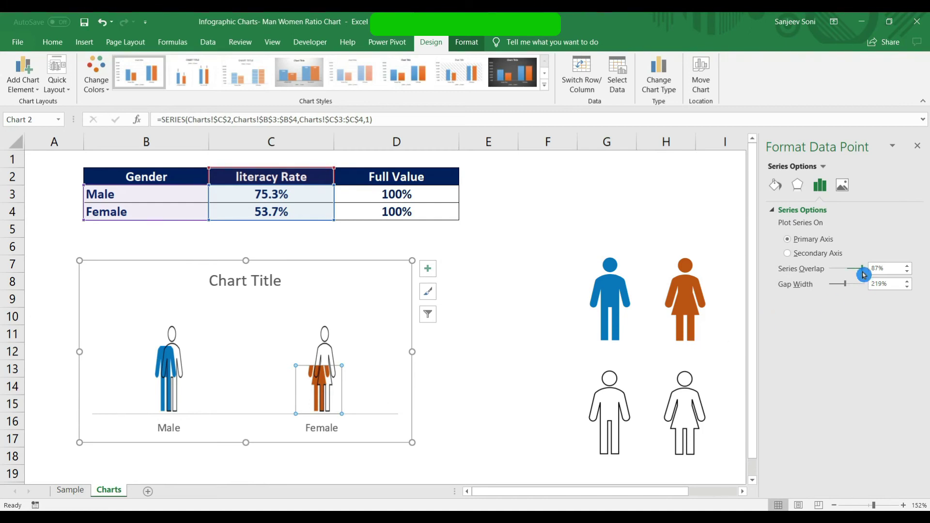
pyautogui.moveTo(865, 275); pyautogui.dragTo(878, 271)
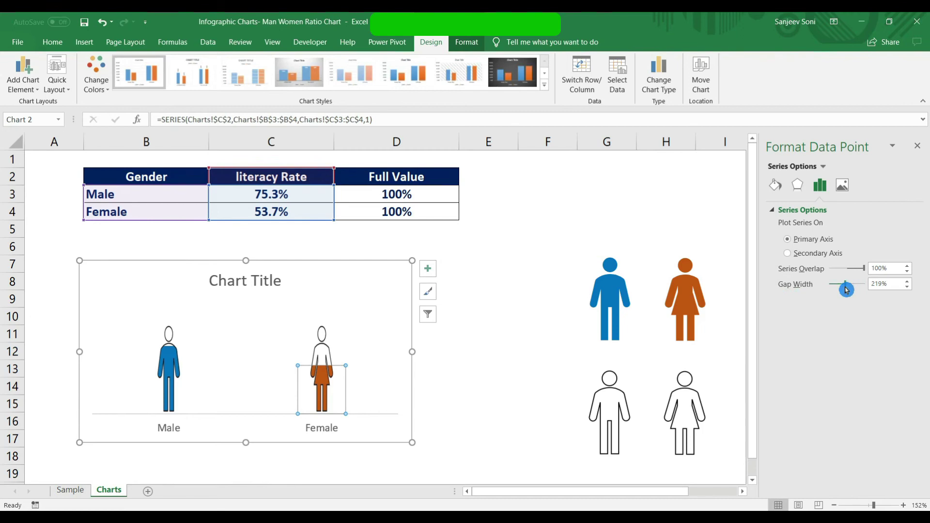
pyautogui.moveTo(846, 290); pyautogui.dragTo(819, 291)
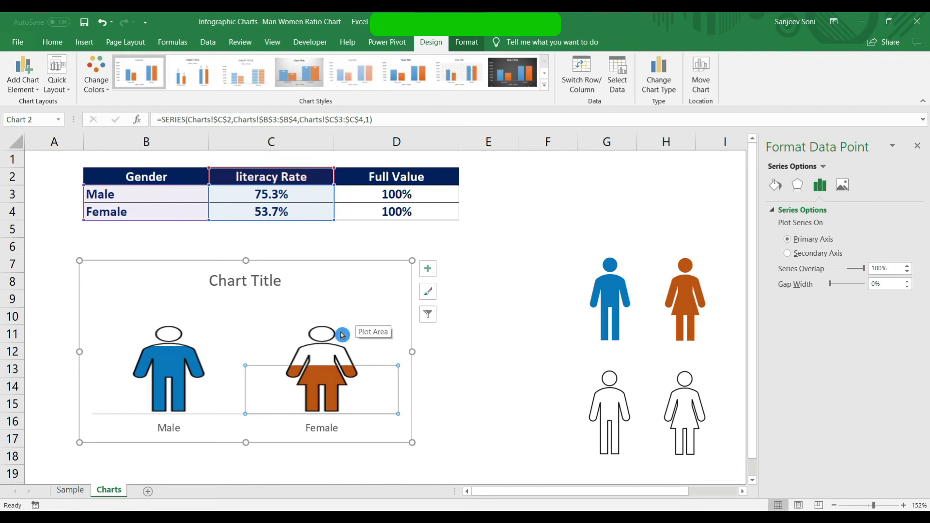
pyautogui.click(462, 322)
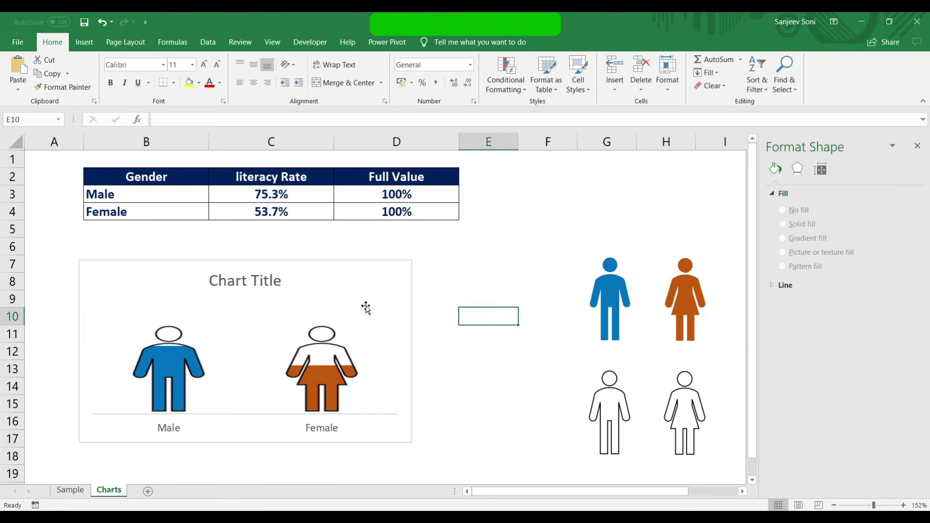
# Step: Change the chart title to "Literacy Rate"
pyautogui.click(264, 279)
pyautogui.doubleClick(269, 281)
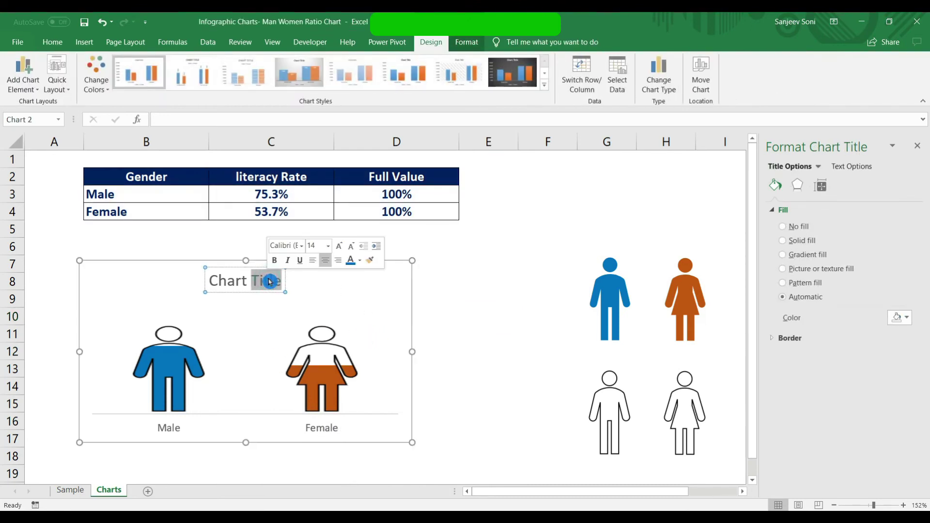
pyautogui.tripleClick(270, 282)
pyautogui.write('Lit')
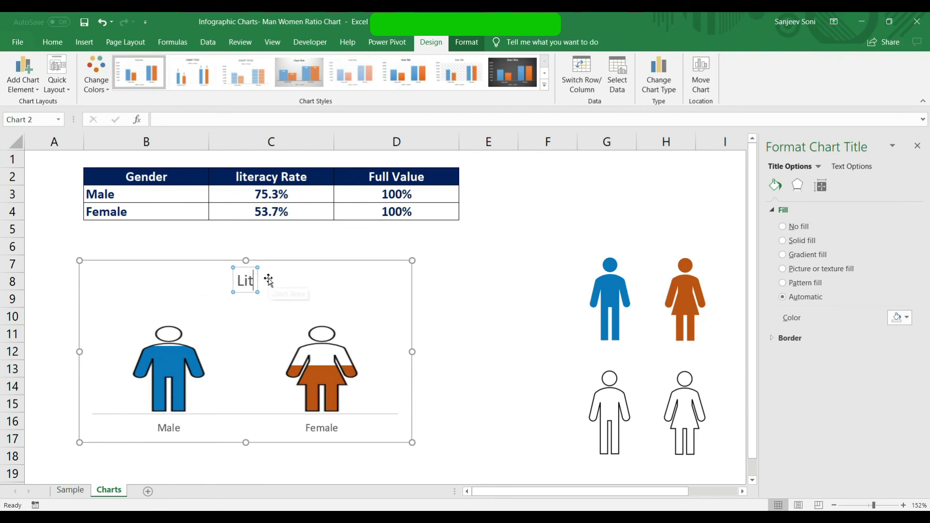
pyautogui.write('erac')
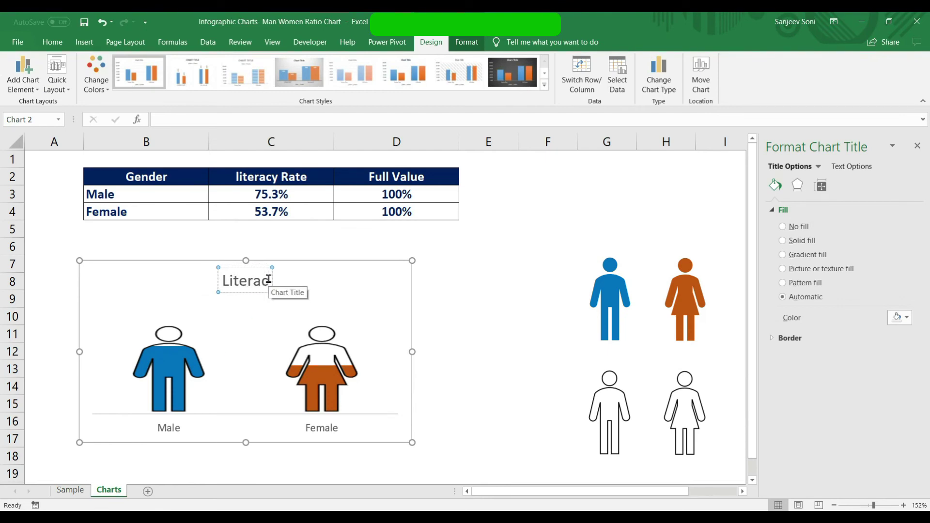
pyautogui.write('ey')
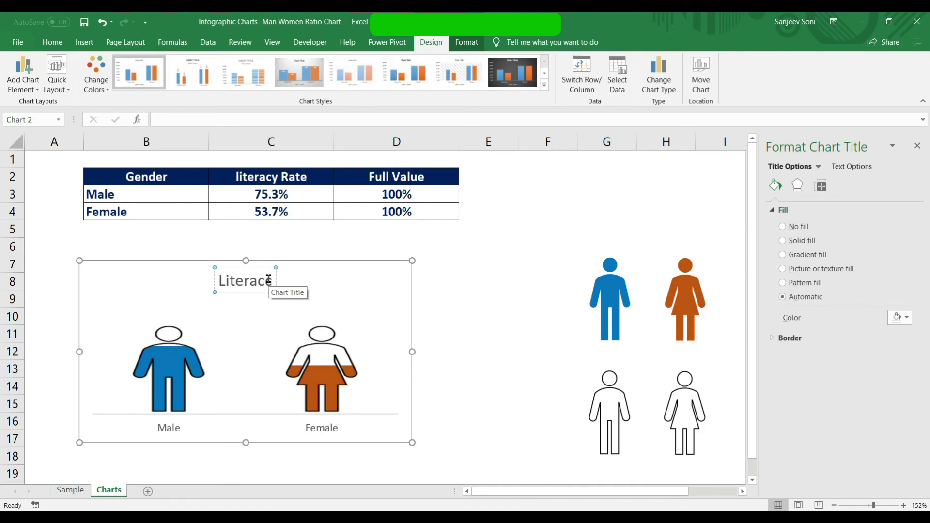
pyautogui.press('BackSpace')
pyautogui.press('BackSpace')
pyautogui.write('y Rate')
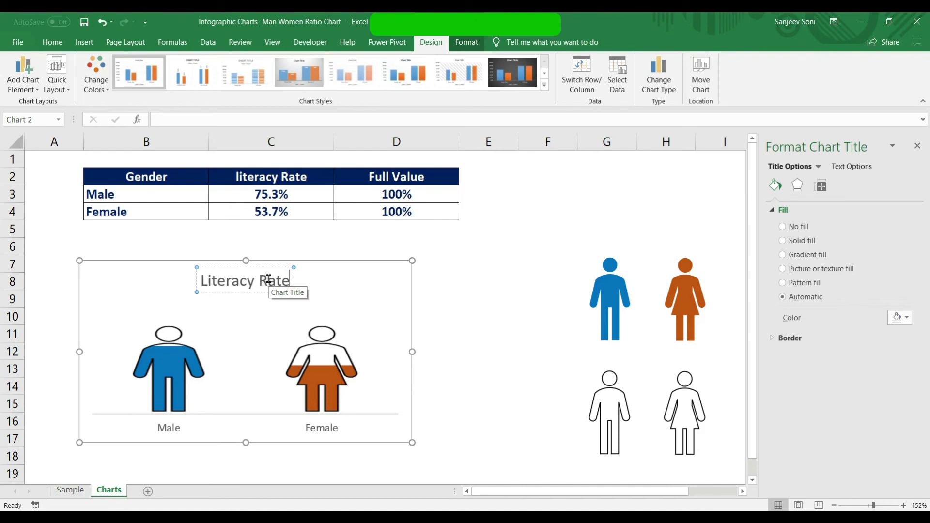
pyautogui.click(440, 332)
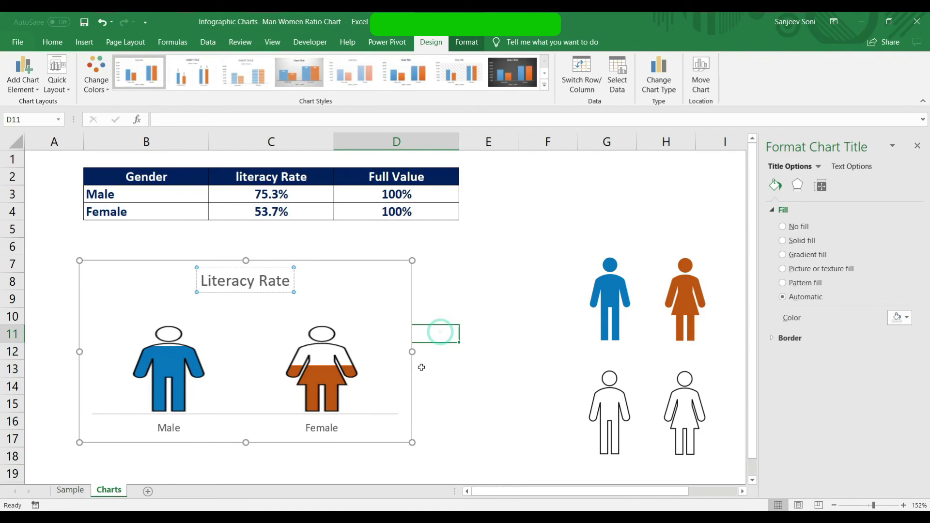
# Step: Test the chart by setting the literacy rate to 45% for Male and 14% for Female
pyautogui.click(303, 198)
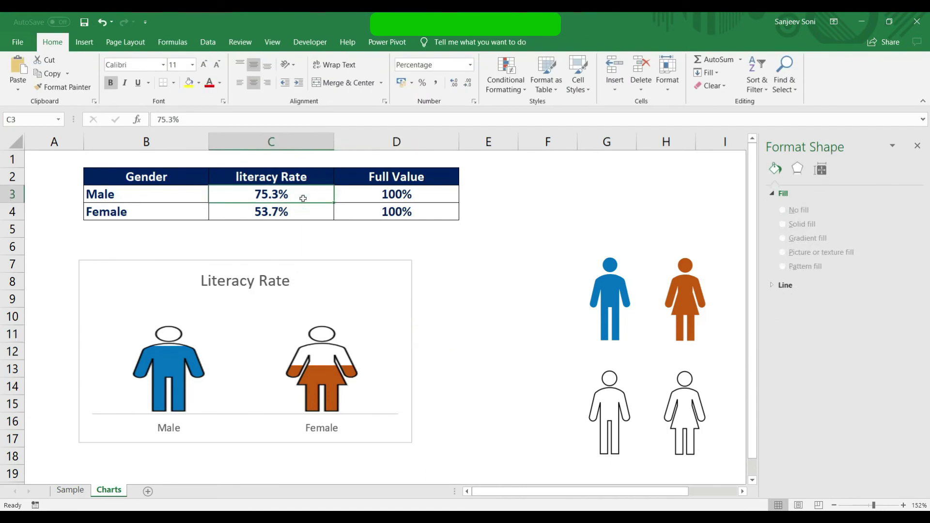
pyautogui.write('45')
pyautogui.press('Return')
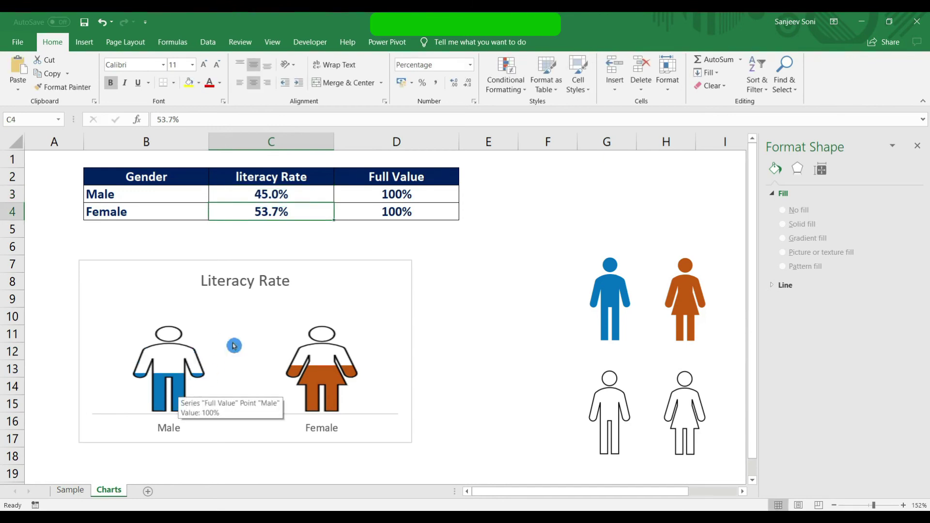
pyautogui.click(294, 211)
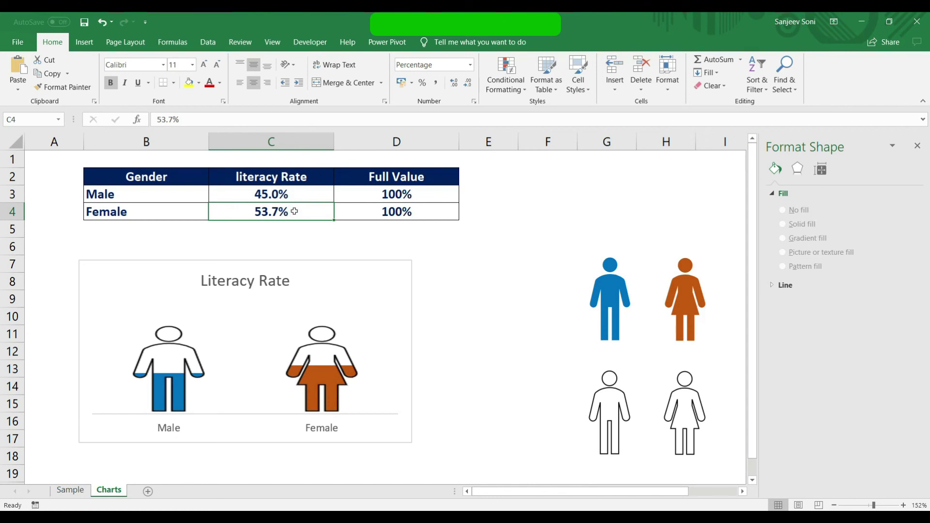
pyautogui.write('14')
pyautogui.press('Return')
# Step: Undo the test changes to the Male and Female literacy rates
pyautogui.click(360, 394)
pyautogui.hotkey('ctrl', 'z')
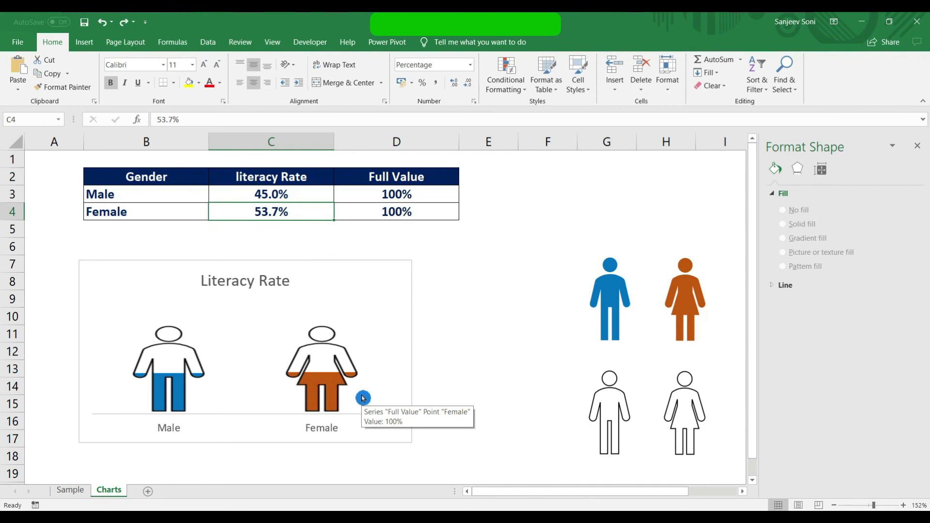
pyautogui.hotkey('ctrl', 'z')
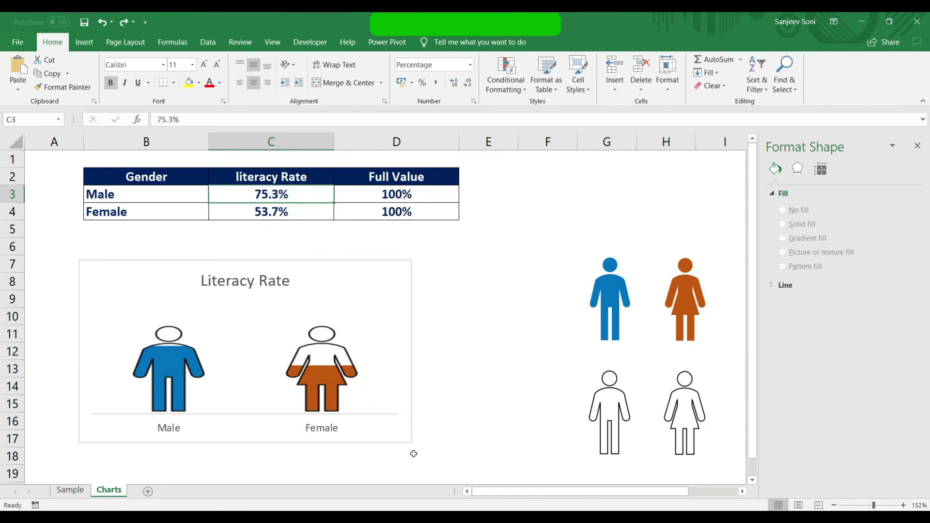
# Step: Delete the four loose man and woman icons from the sheet and move the chart up to just below the data table
pyautogui.click(620, 301)
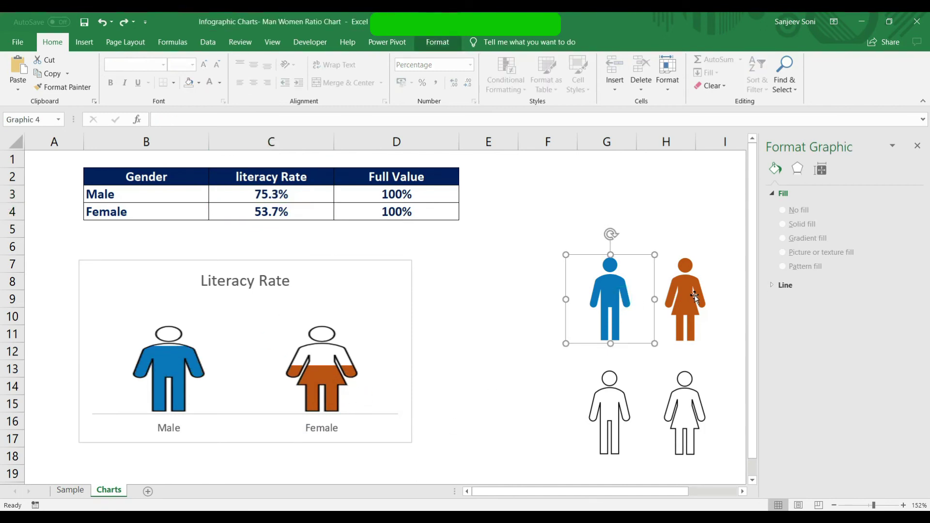
pyautogui.keyDown('ctrl'); pyautogui.click(696, 296); pyautogui.keyUp('ctrl')
pyautogui.keyDown('ctrl'); pyautogui.click(689, 401); pyautogui.keyUp('ctrl')
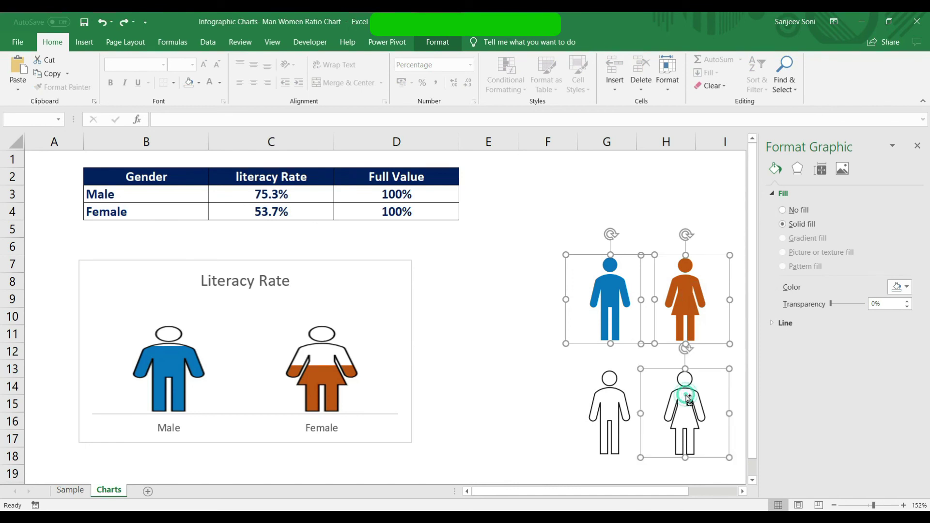
pyautogui.keyDown('ctrl'); pyautogui.click(616, 399); pyautogui.keyUp('ctrl')
pyautogui.press('Delete')
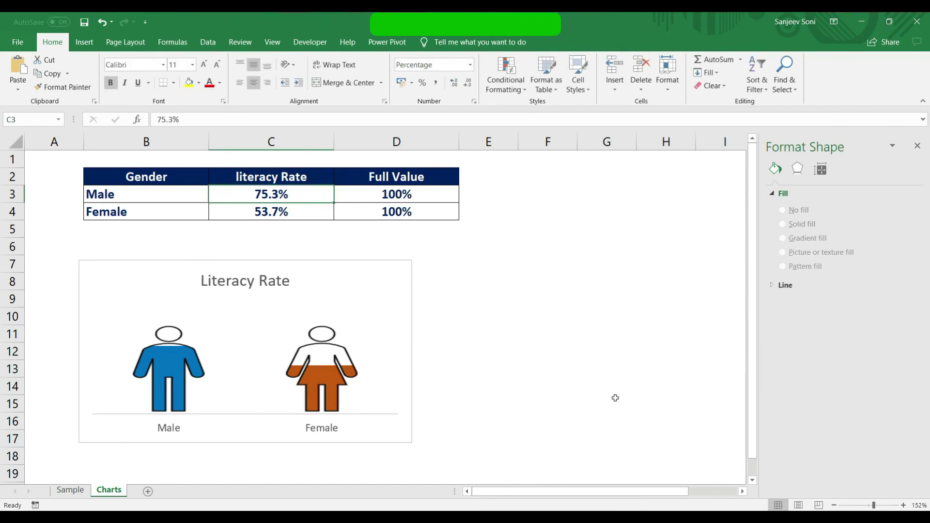
pyautogui.click(362, 270)
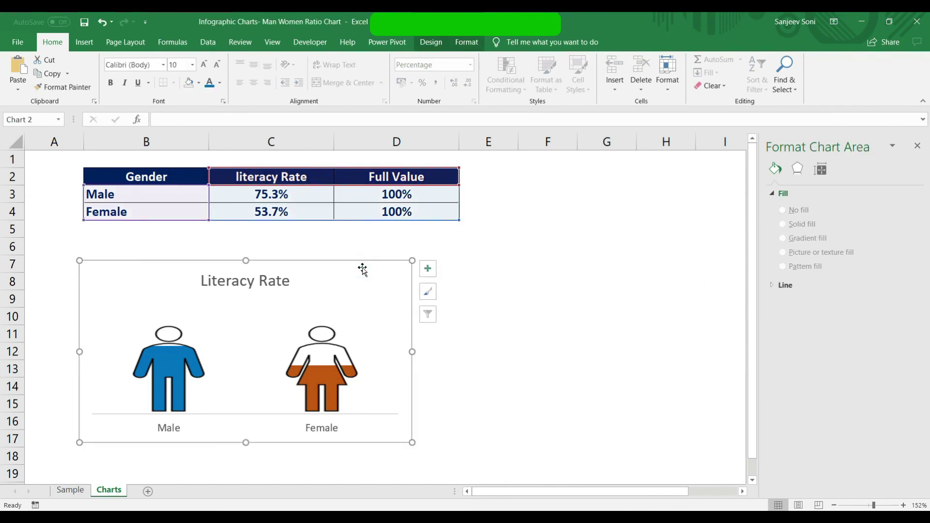
pyautogui.moveTo(363, 270); pyautogui.dragTo(369, 250)
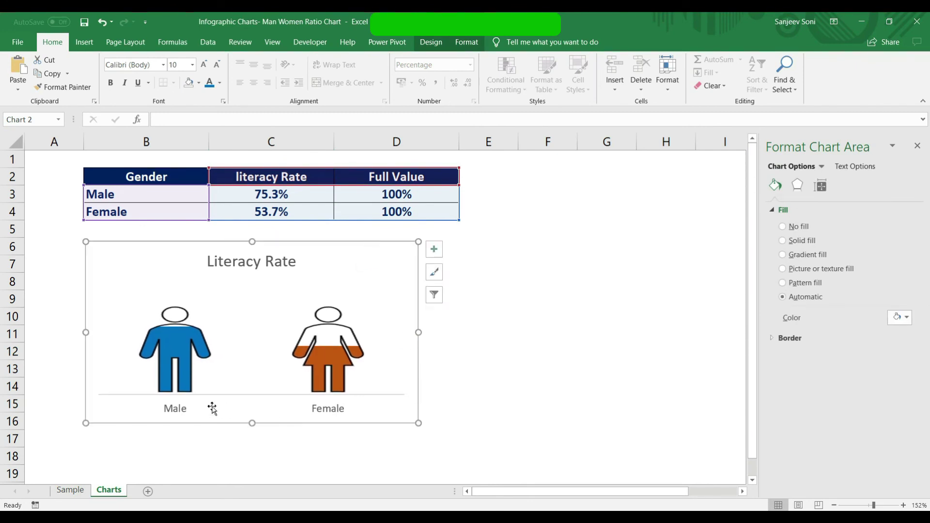
pyautogui.rightClick(331, 358)
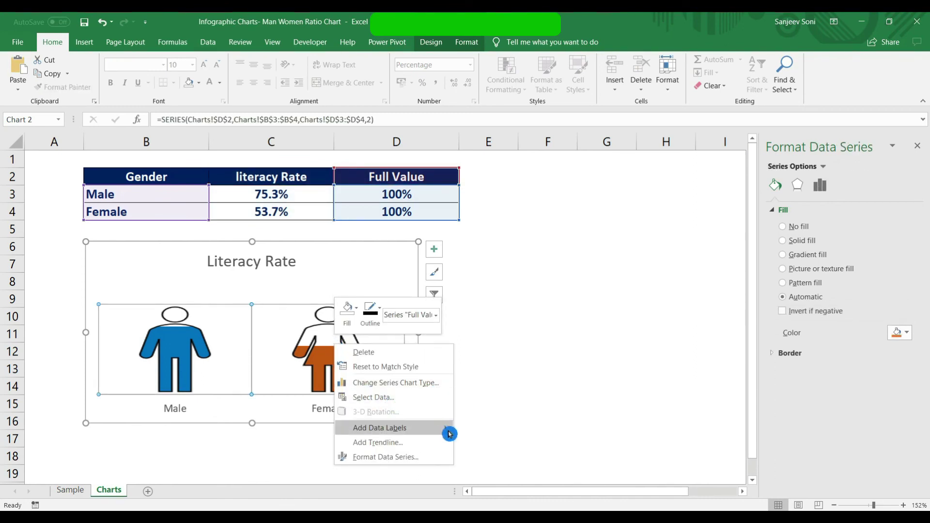
pyautogui.moveTo(451, 435)
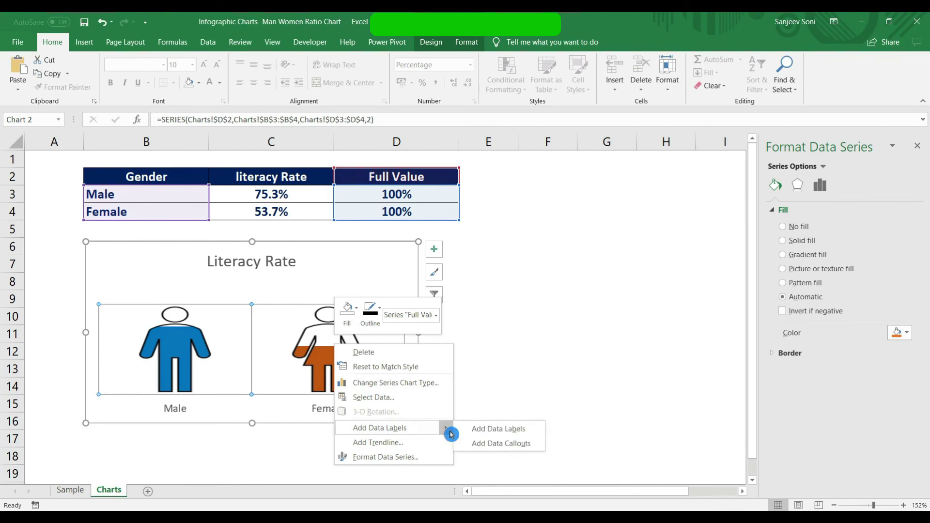
pyautogui.click(504, 338)
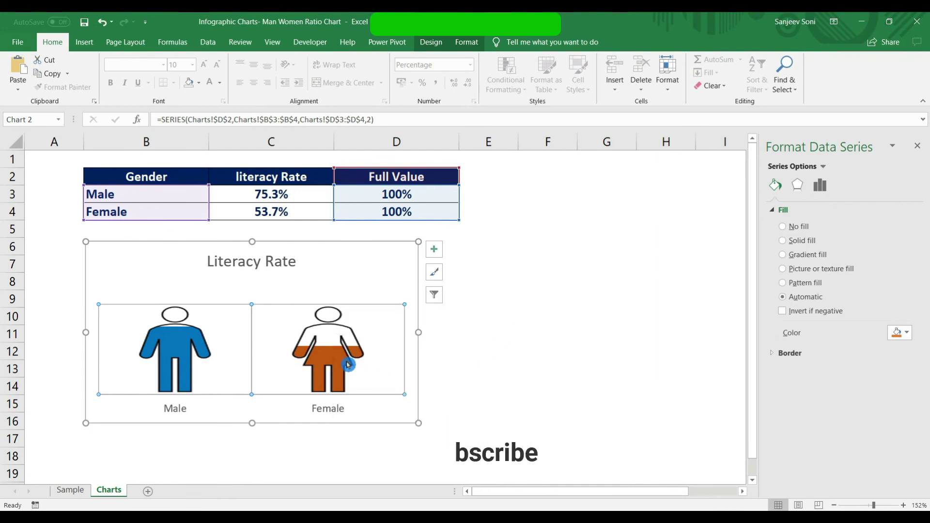
pyautogui.click(575, 362)
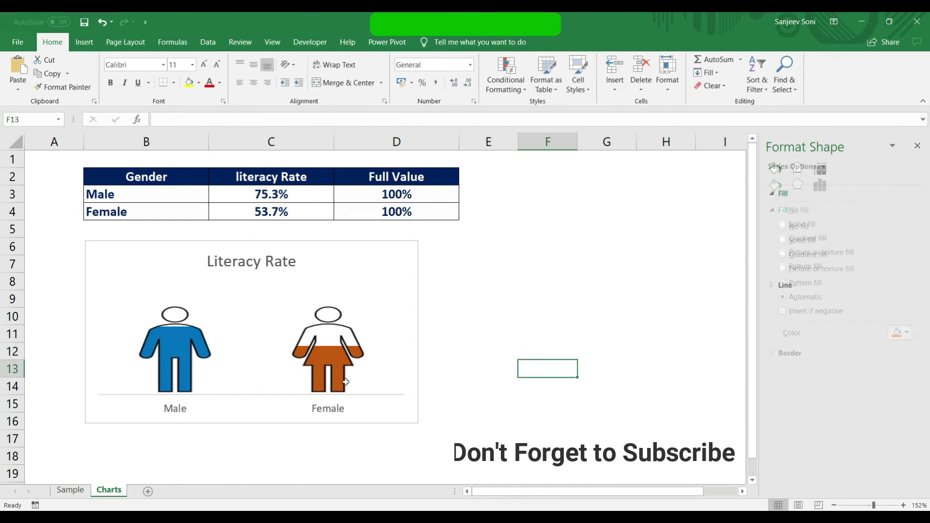
# Step: Add data labels to the chart in the Outside End position
pyautogui.click(350, 384)
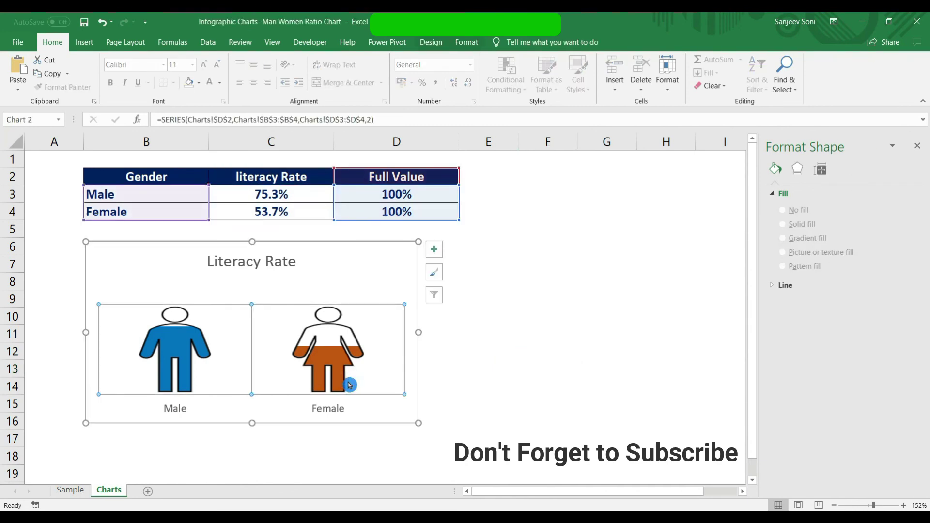
pyautogui.click(436, 252)
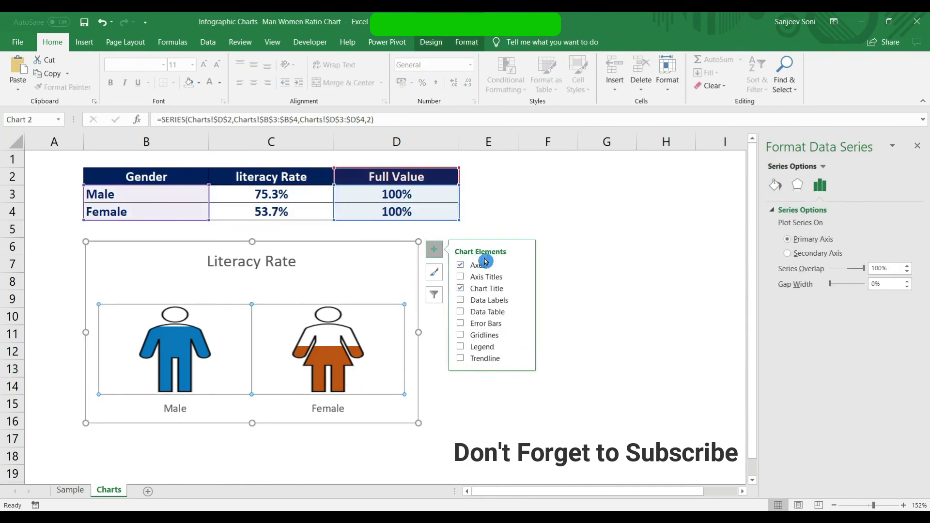
pyautogui.click(465, 314)
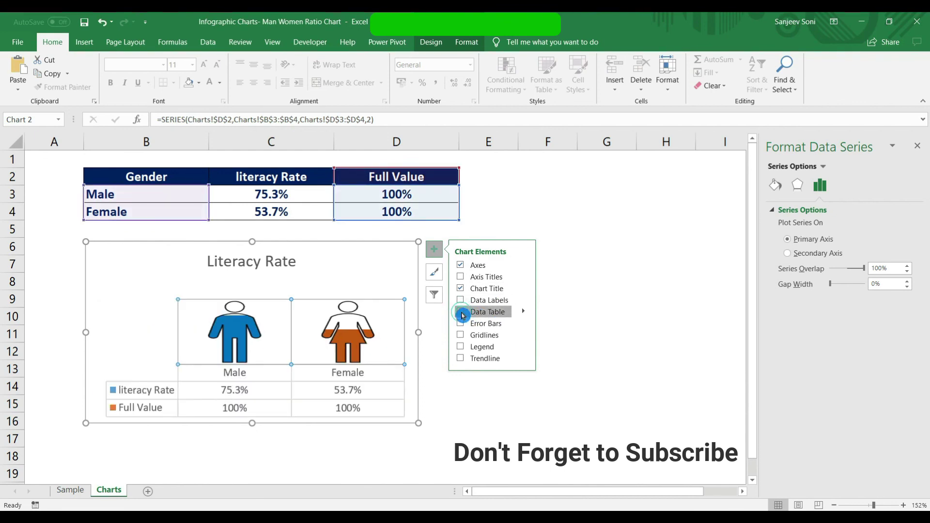
pyautogui.click(463, 314)
pyautogui.click(462, 302)
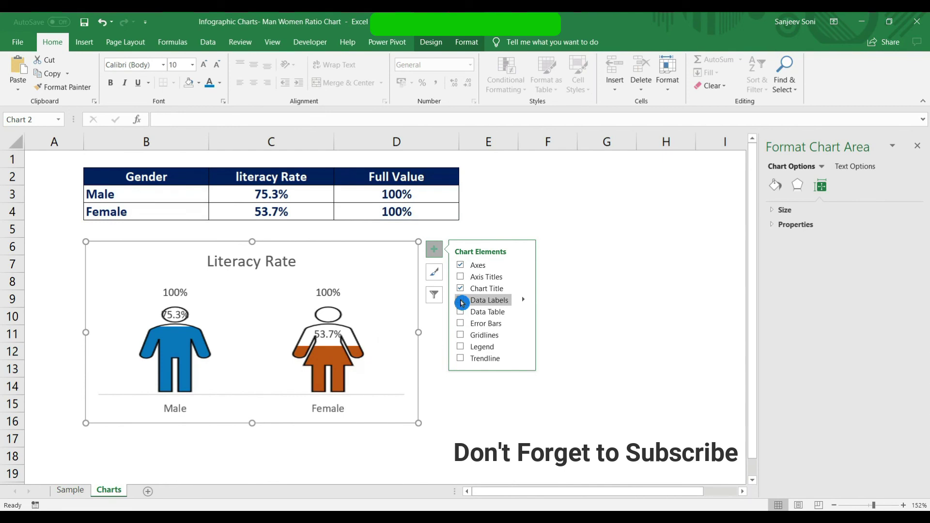
pyautogui.click(462, 301)
pyautogui.click(524, 301)
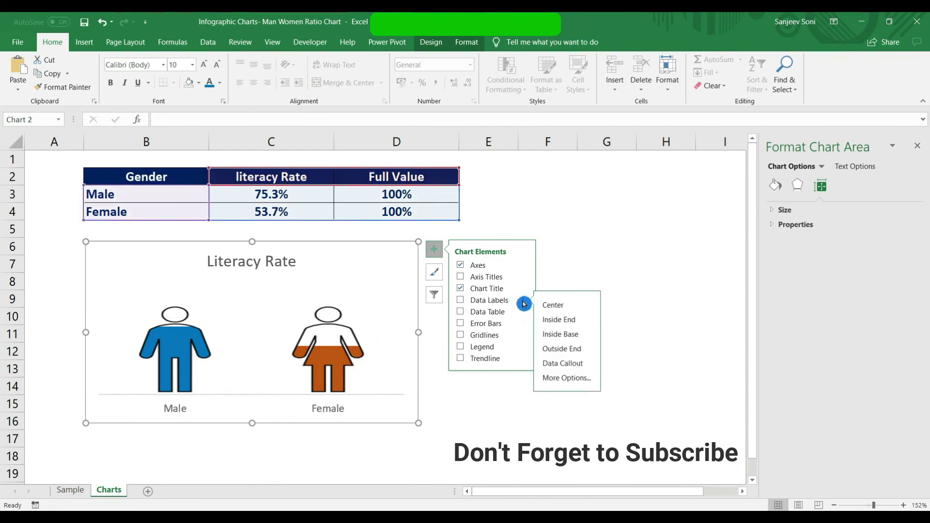
pyautogui.click(591, 355)
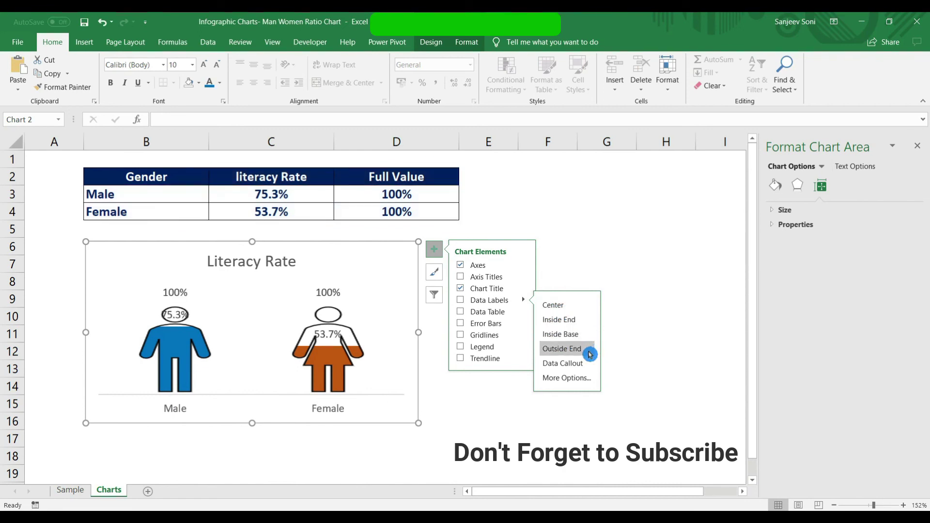
# Step: Delete the Full Value data labels and move the Male and Female literacy rate labels to the outer sides of their icons, beside the legs
pyautogui.click(324, 293)
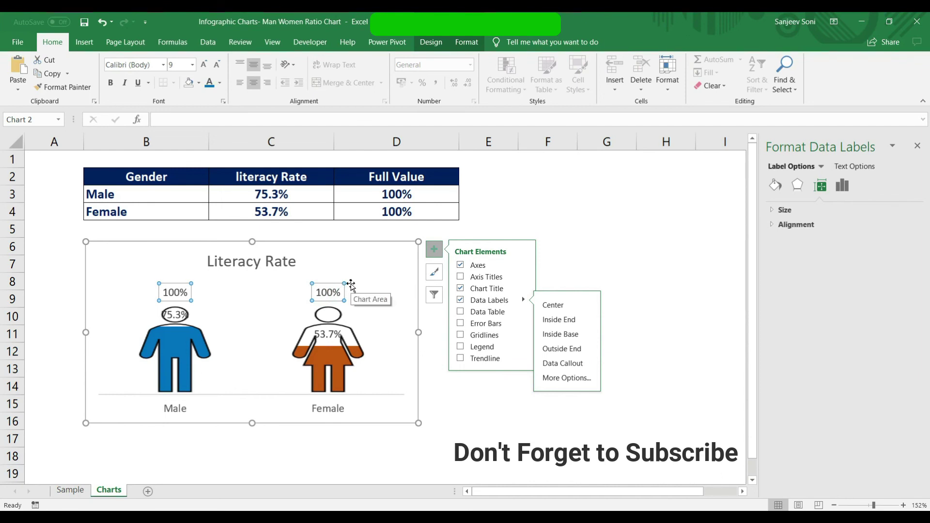
pyautogui.press('Delete')
pyautogui.click(339, 334)
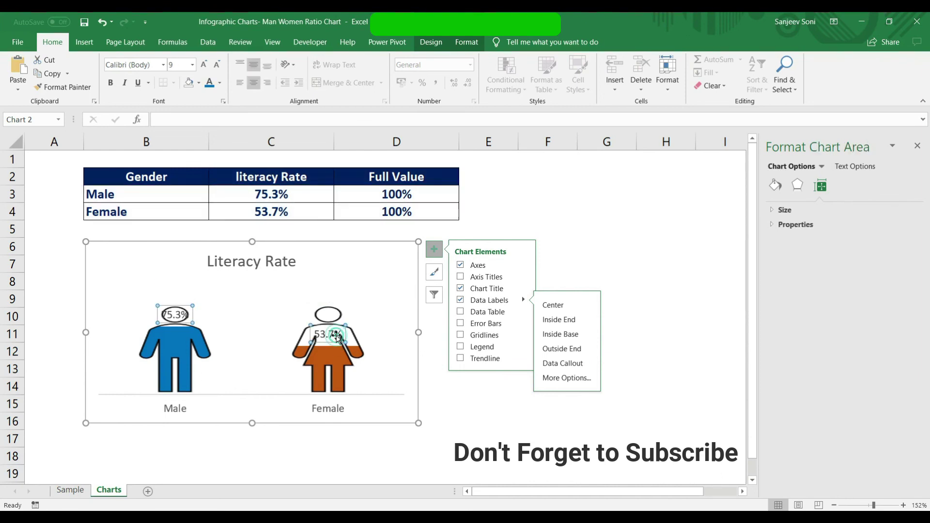
pyautogui.moveTo(333, 334); pyautogui.dragTo(385, 373)
pyautogui.click(173, 315)
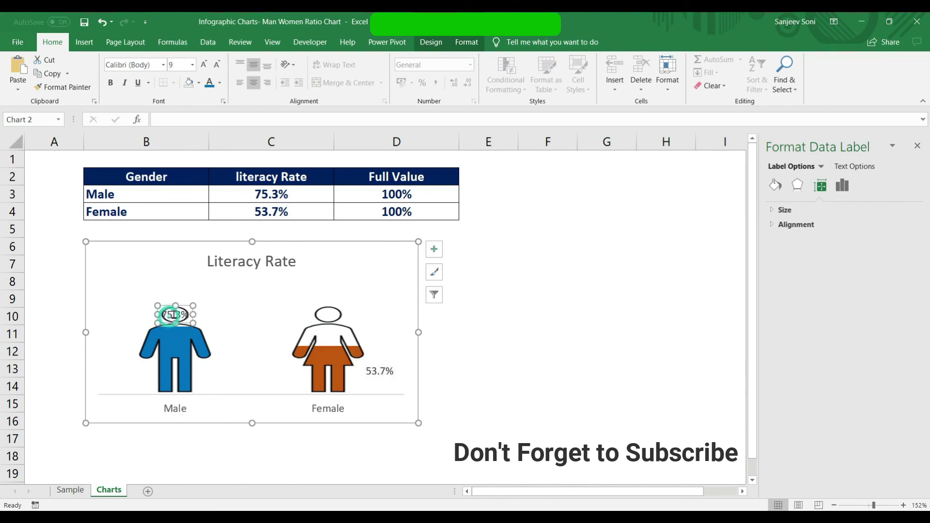
pyautogui.moveTo(168, 308); pyautogui.dragTo(127, 364)
# Step: Color the Male data label's text blue and the Female data label's text dark orange to match their icons
pyautogui.click(210, 83)
pyautogui.click(377, 371)
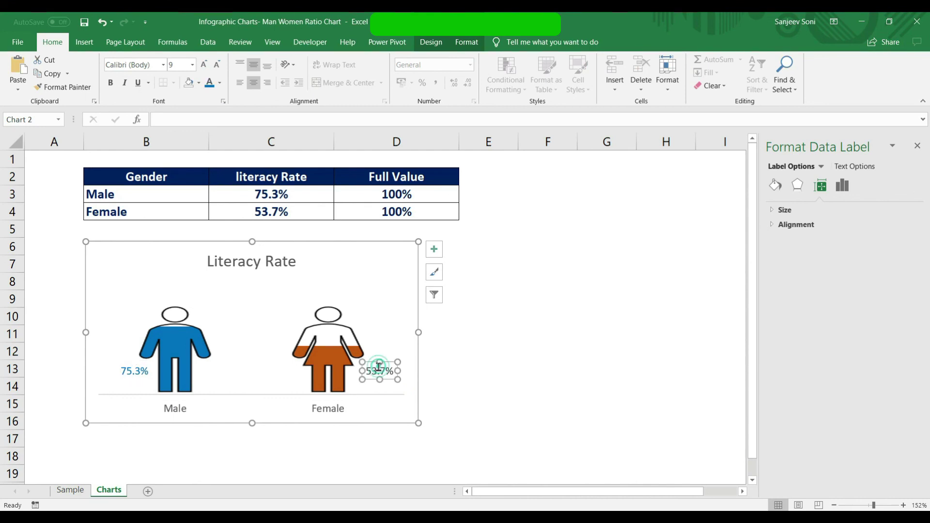
pyautogui.click(220, 83)
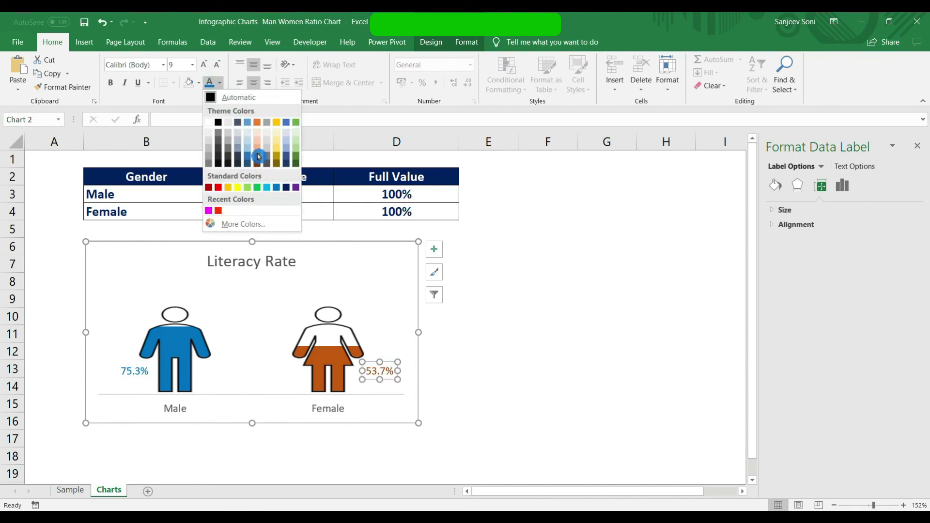
pyautogui.click(258, 156)
pyautogui.click(503, 355)
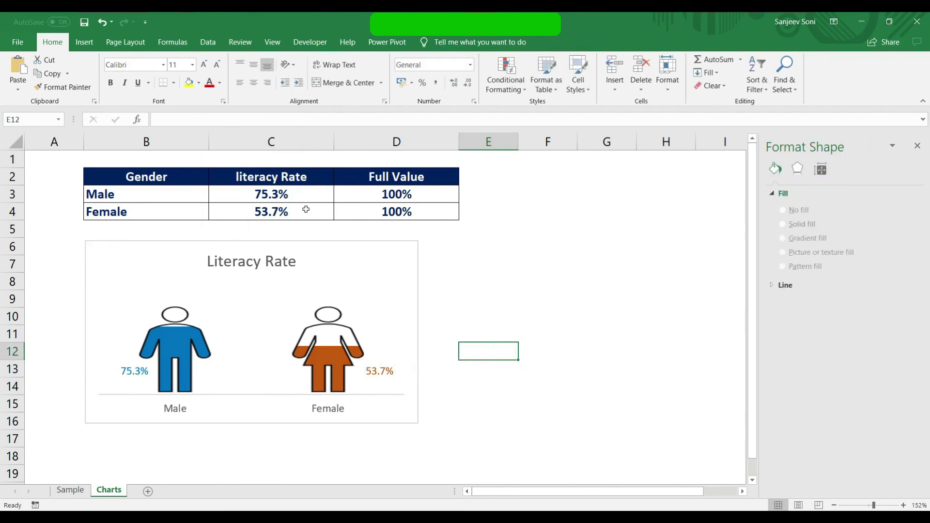
# Step: Test the data labels by setting the Female literacy rate to 45%, and undo the change
pyautogui.click(306, 209)
pyautogui.write('45')
pyautogui.press('Return')
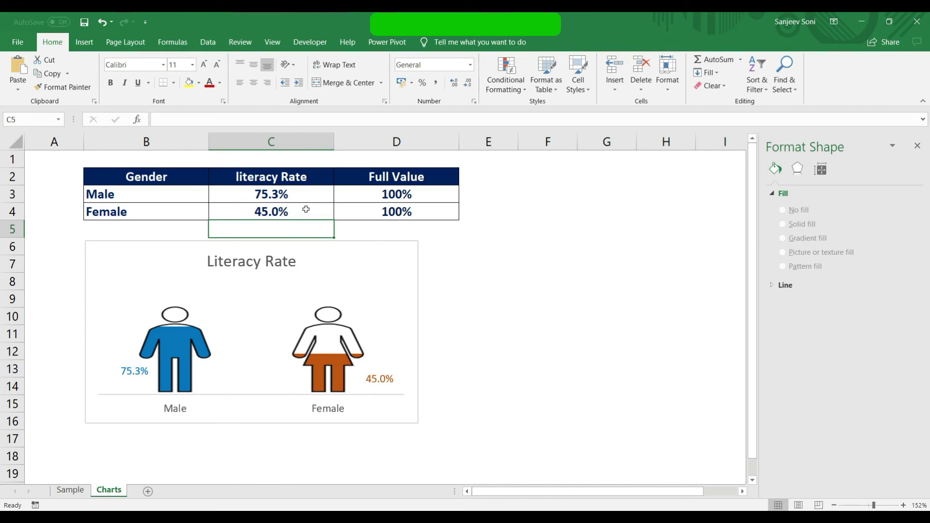
pyautogui.hotkey('ctrl', 'z')
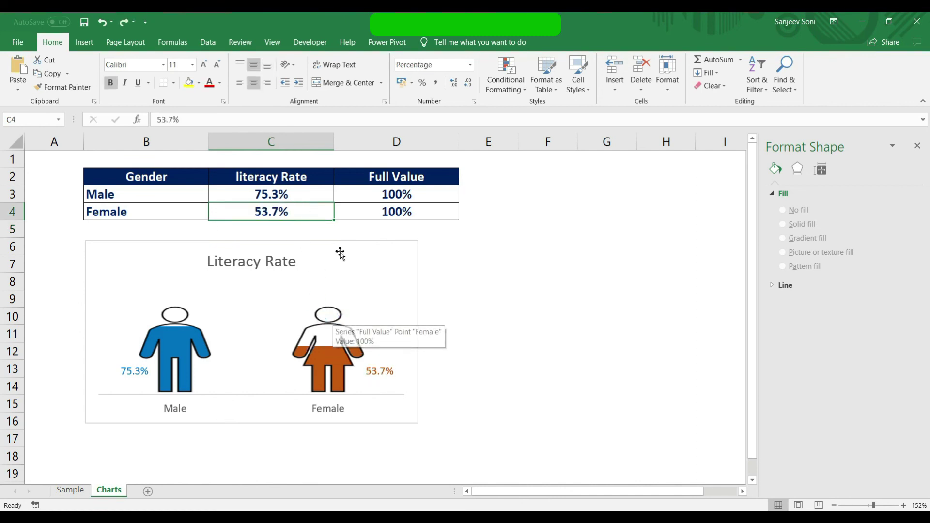
# Step: Remove the border around the Literacy Rate chart by setting its shape outline to No Outline
pyautogui.click(354, 241)
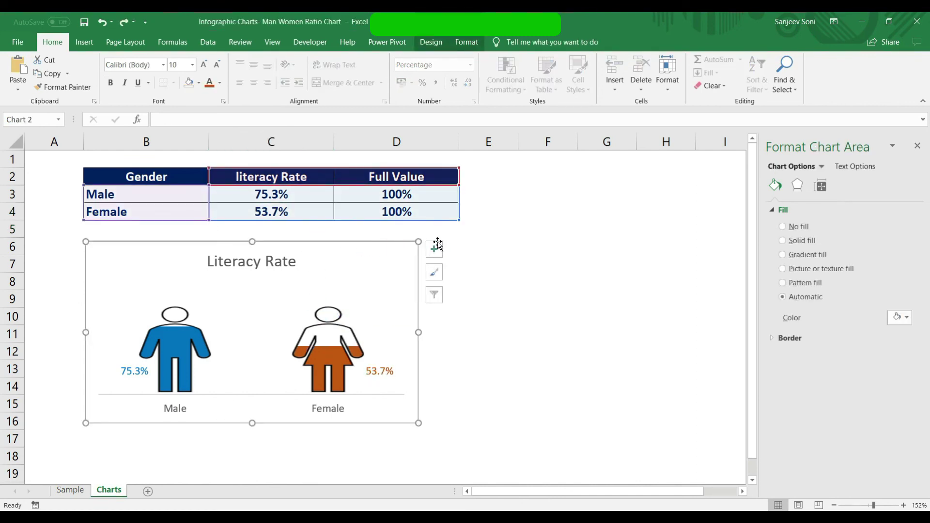
pyautogui.click(472, 41)
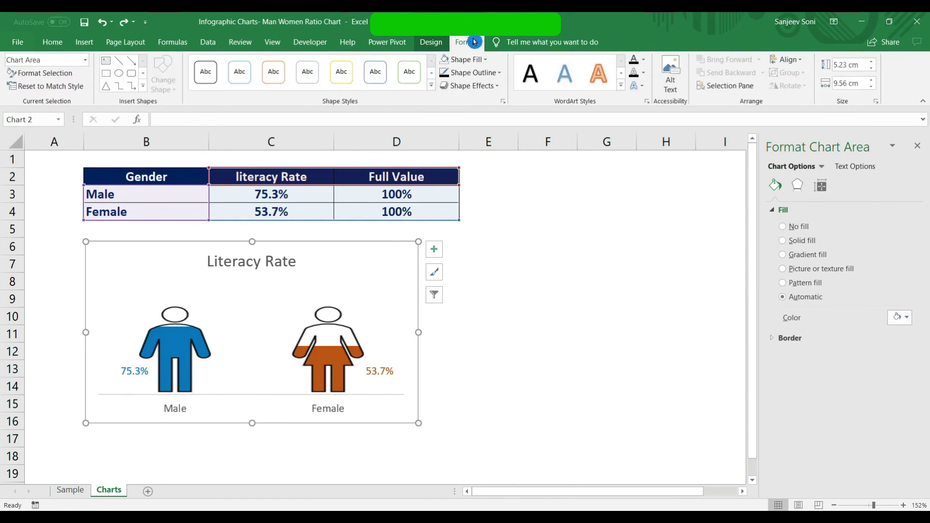
pyautogui.click(499, 74)
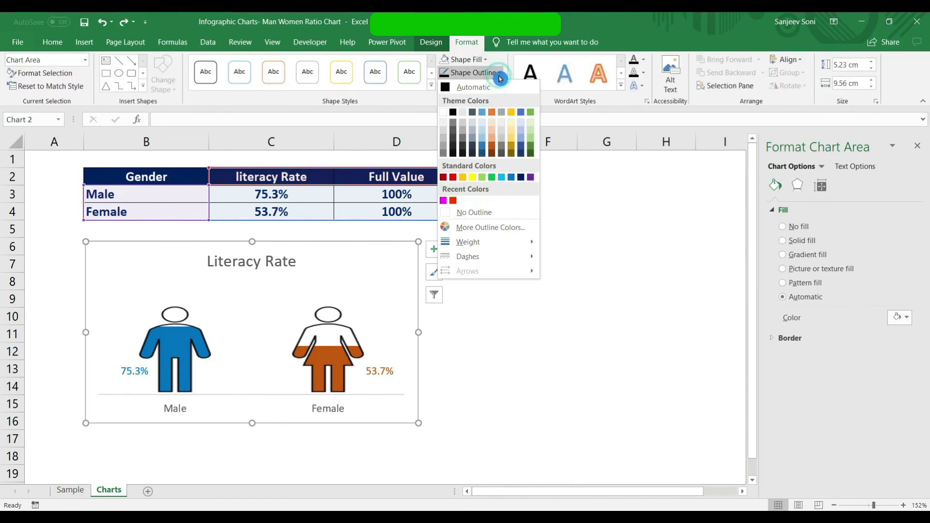
pyautogui.click(508, 213)
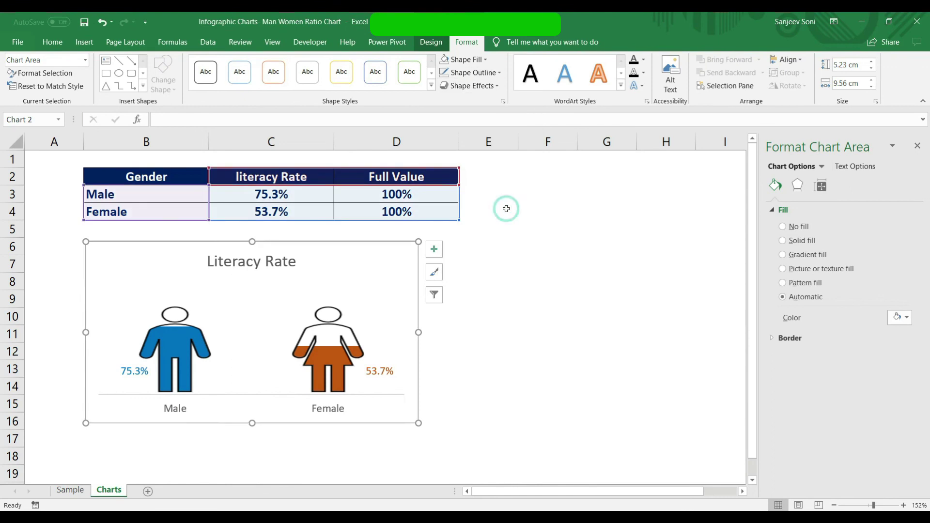
pyautogui.click(499, 308)
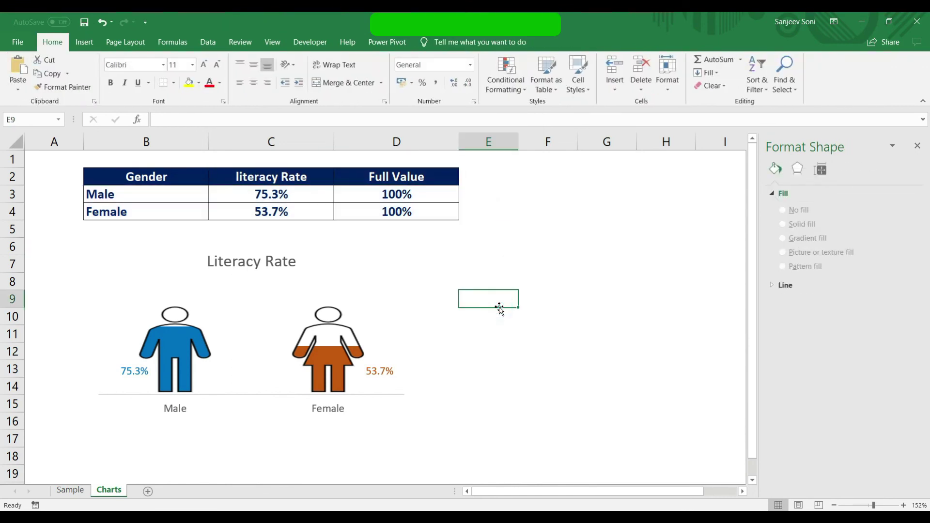